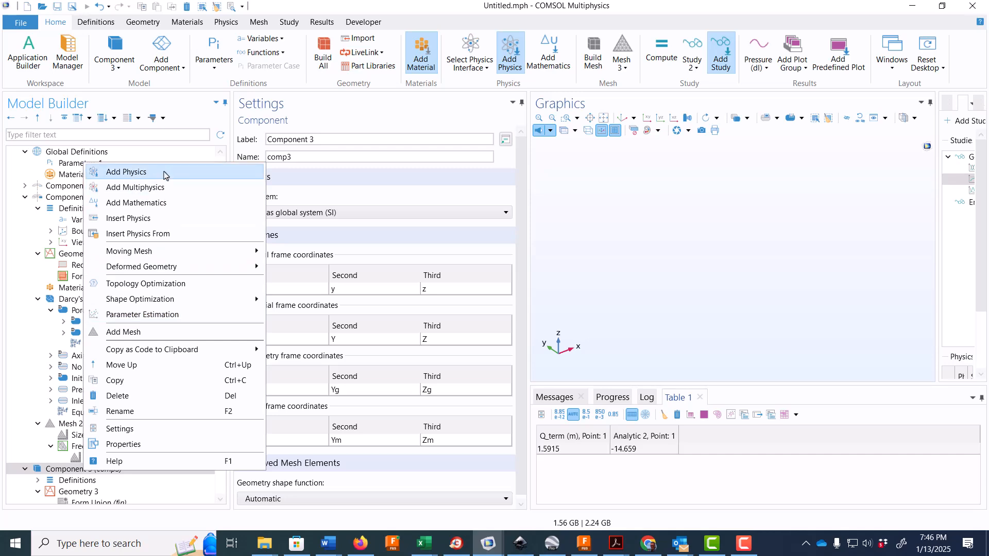
- Add a Darcy's Law interface from the Porous Media and Subsurface Flow physics to Component 3
{"action": "left_click", "coordinate": [164, 174]}
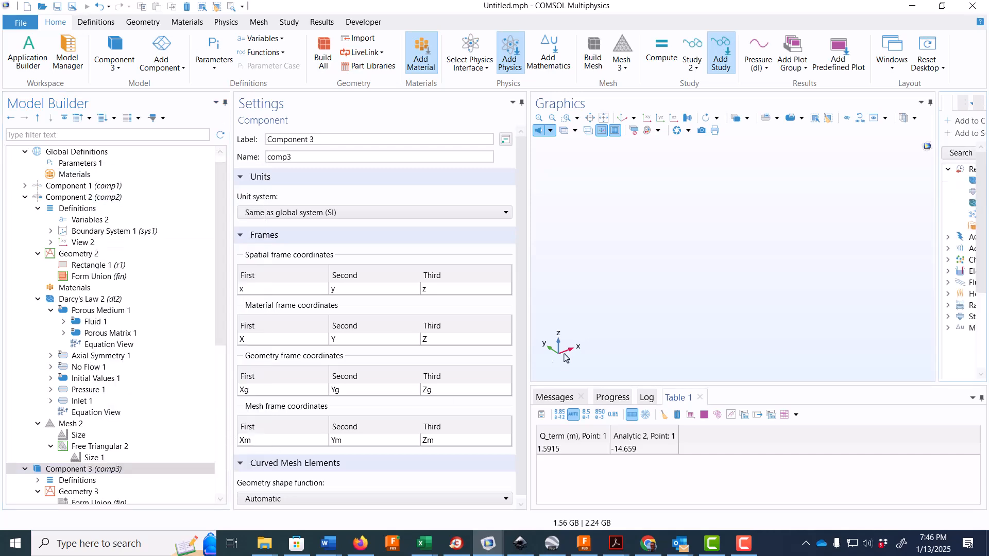
{"action": "left_click_drag", "start_coordinate": [936, 220], "coordinate": [779, 221]}
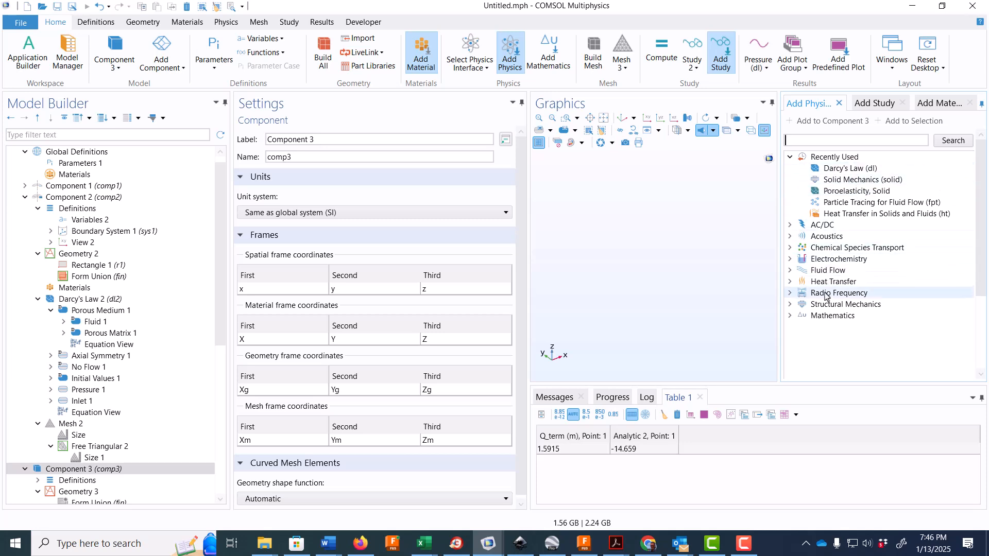
{"action": "left_click", "coordinate": [789, 271]}
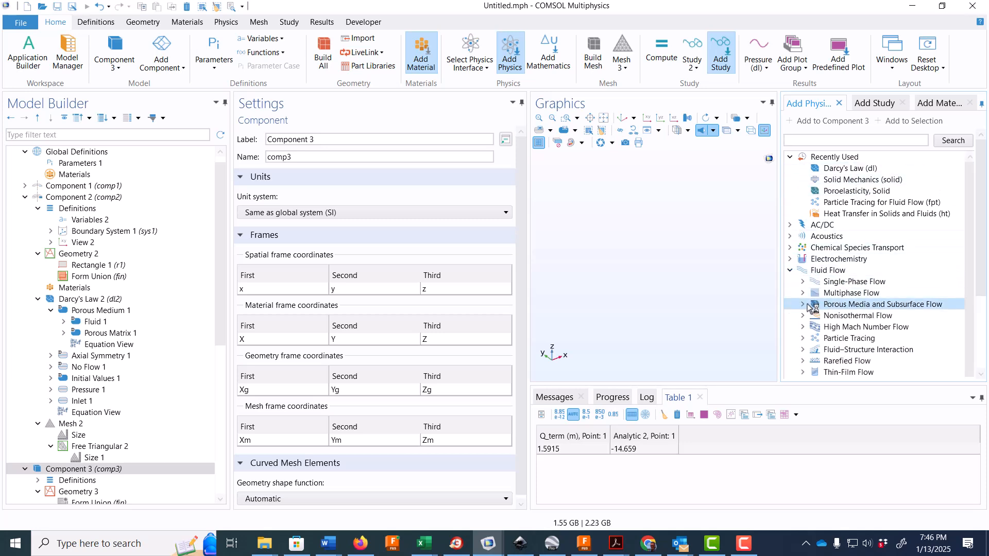
{"action": "left_click", "coordinate": [802, 304]}
{"action": "left_click", "coordinate": [860, 325]}
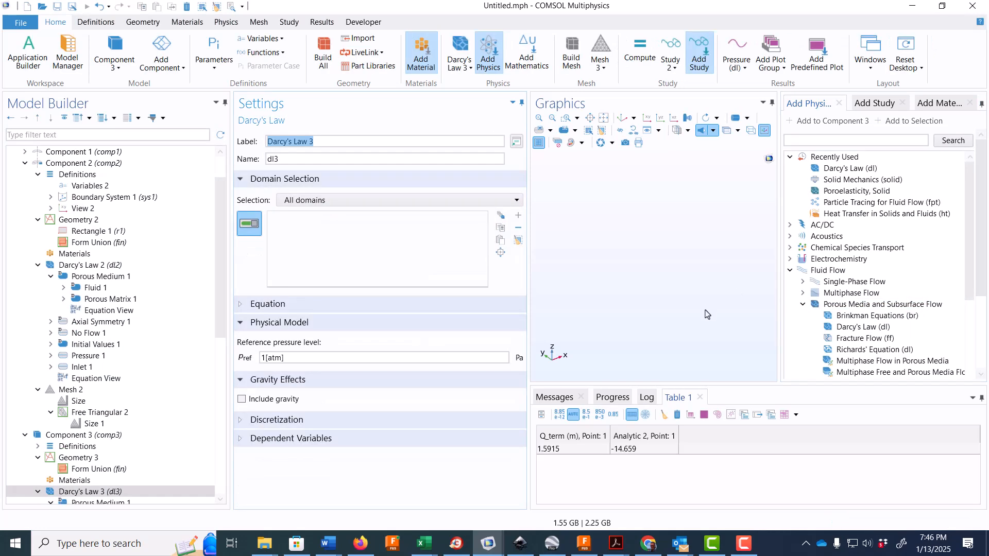
- Add a new Stationary study to the model
{"action": "left_click", "coordinate": [882, 104]}
{"action": "left_click", "coordinate": [844, 180]}
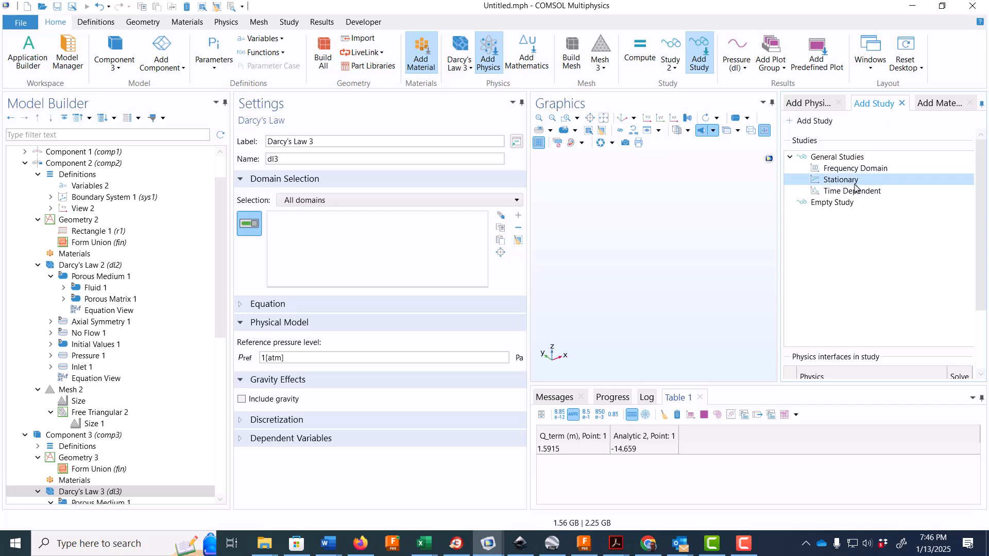
{"action": "double_click", "coordinate": [852, 182]}
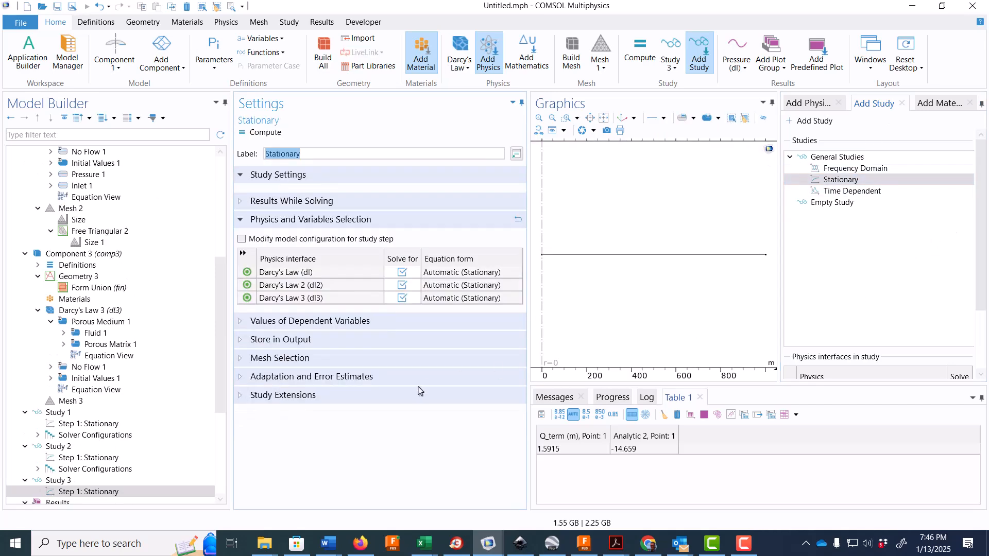
- Change the label of Component 3 to "3D Theim solution"
{"action": "scroll", "coordinate": [221, 397], "scroll_direction": "down", "scroll_amount": 2}
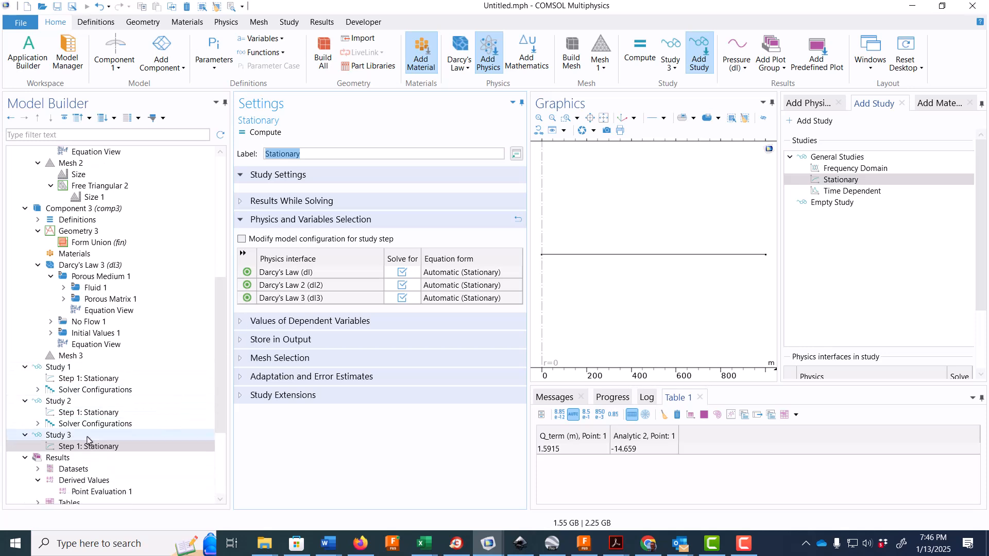
{"action": "left_click", "coordinate": [98, 230]}
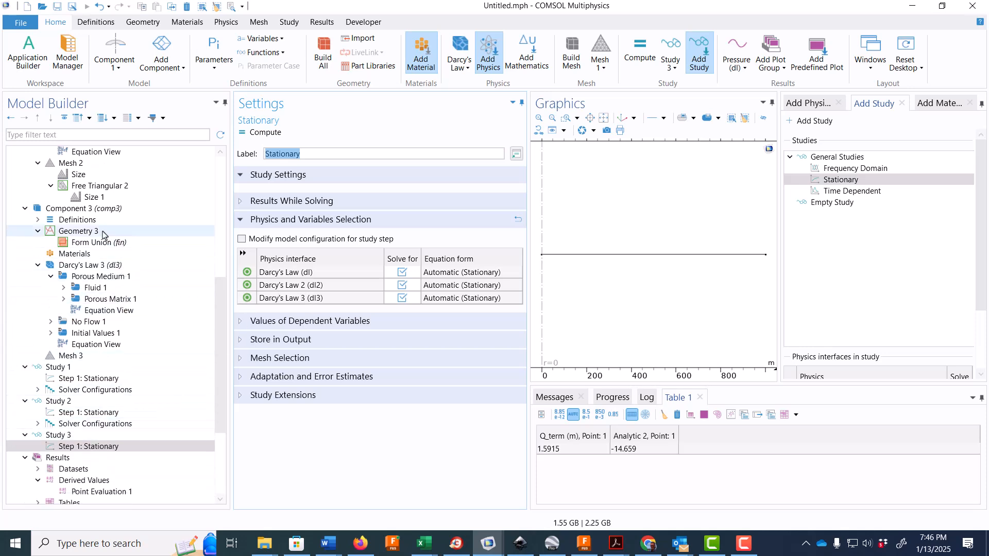
{"action": "left_click", "coordinate": [77, 208]}
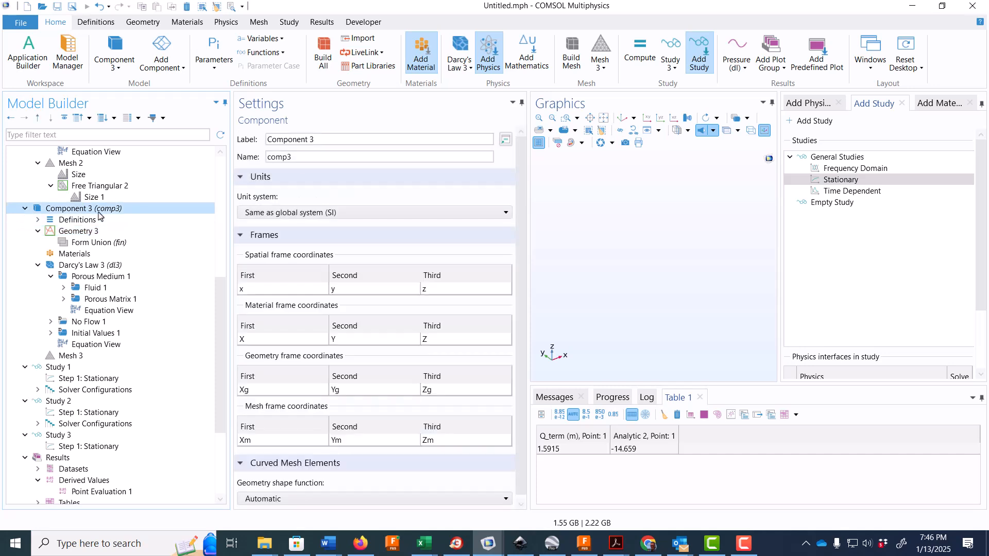
{"action": "left_click", "coordinate": [326, 141]}
{"action": "left_click_drag", "start_coordinate": [326, 141], "coordinate": [261, 144]}
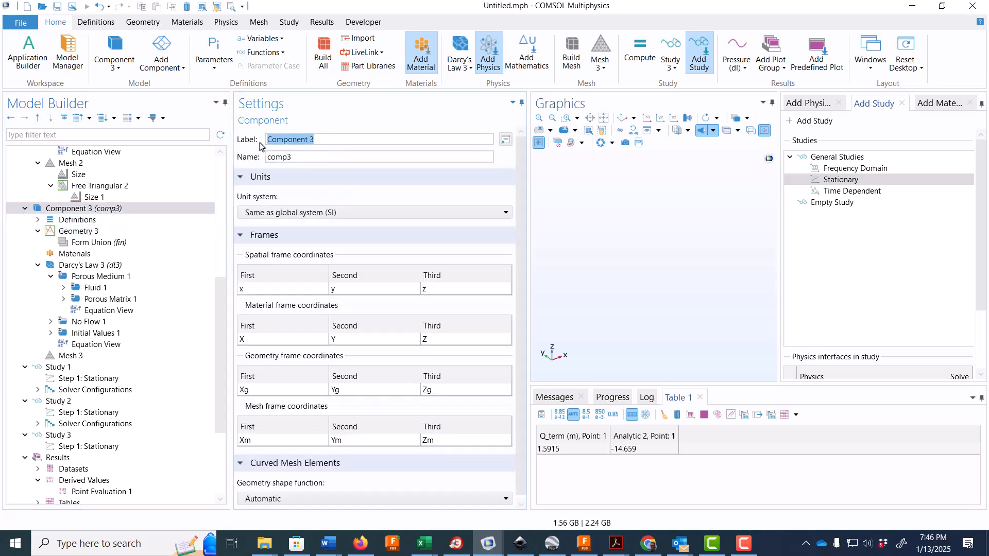
{"action": "type", "text": "3D Theim solution"}
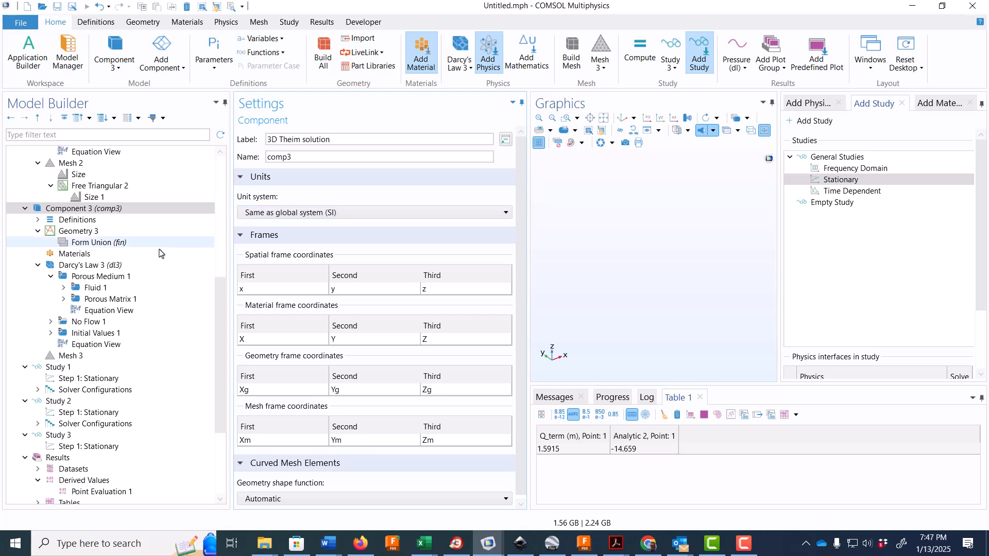
- Add a Variables node to the 3D Theim solution's definitions and load its variables from Theim_variables.txt
{"action": "left_click", "coordinate": [52, 220]}
{"action": "left_click", "coordinate": [39, 220]}
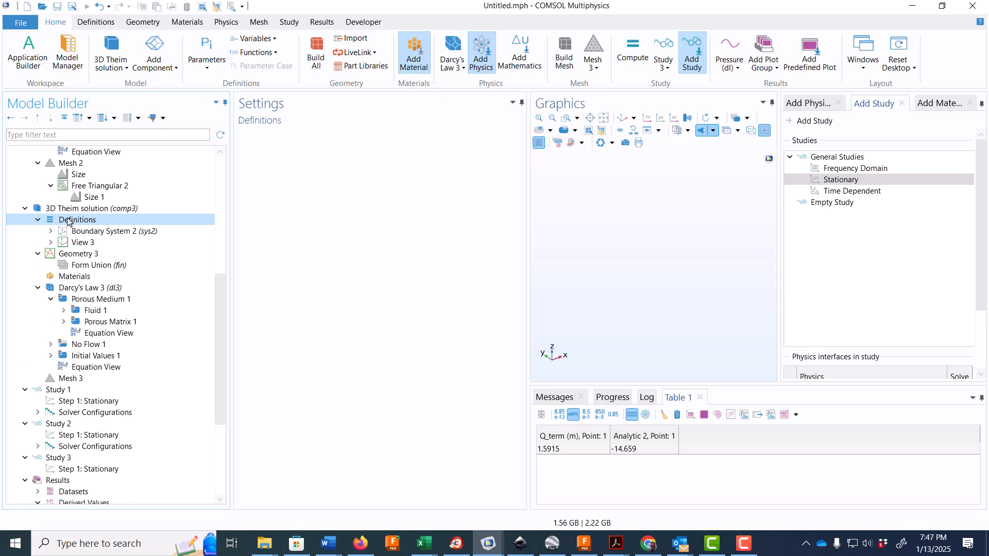
{"action": "right_click", "coordinate": [67, 221]}
{"action": "left_click", "coordinate": [103, 224]}
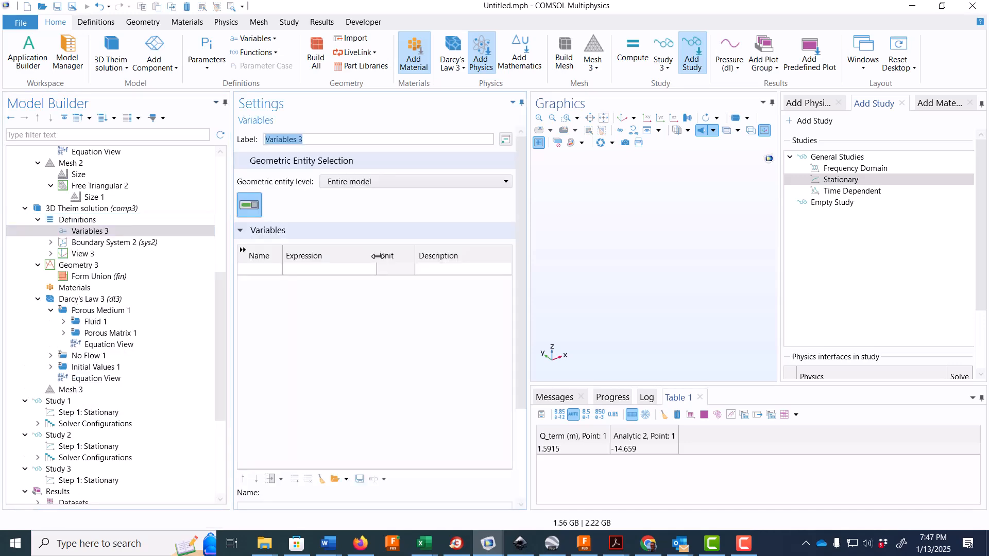
{"action": "left_click", "coordinate": [333, 479]}
{"action": "left_click", "coordinate": [245, 91]}
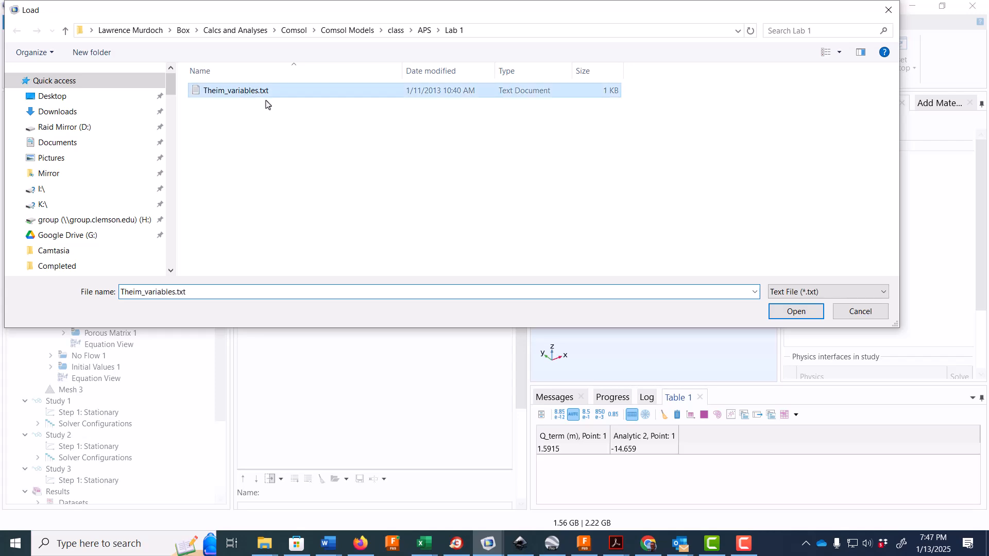
{"action": "left_click", "coordinate": [796, 311]}
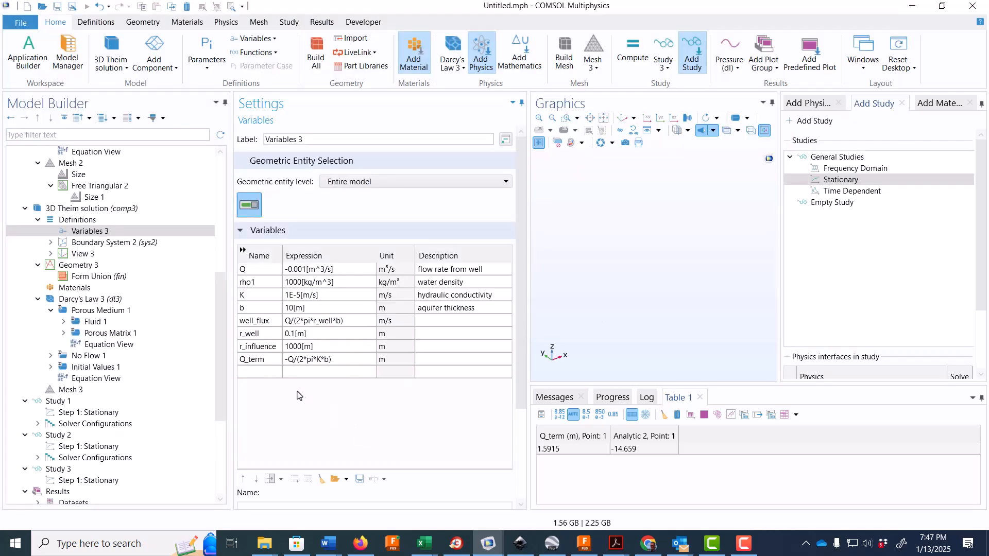
- Add a solid cylinder with radius 1000 m and height 10 m to Geometry 3, build it and inspect its shape
{"action": "left_click", "coordinate": [90, 265]}
{"action": "right_click", "coordinate": [94, 266]}
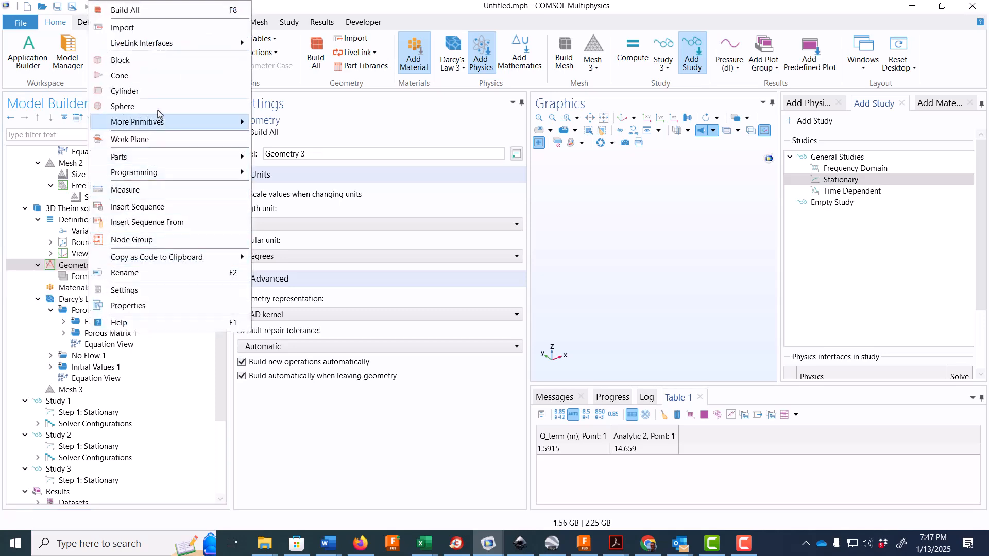
{"action": "left_click", "coordinate": [158, 92]}
{"action": "left_click", "coordinate": [289, 240]}
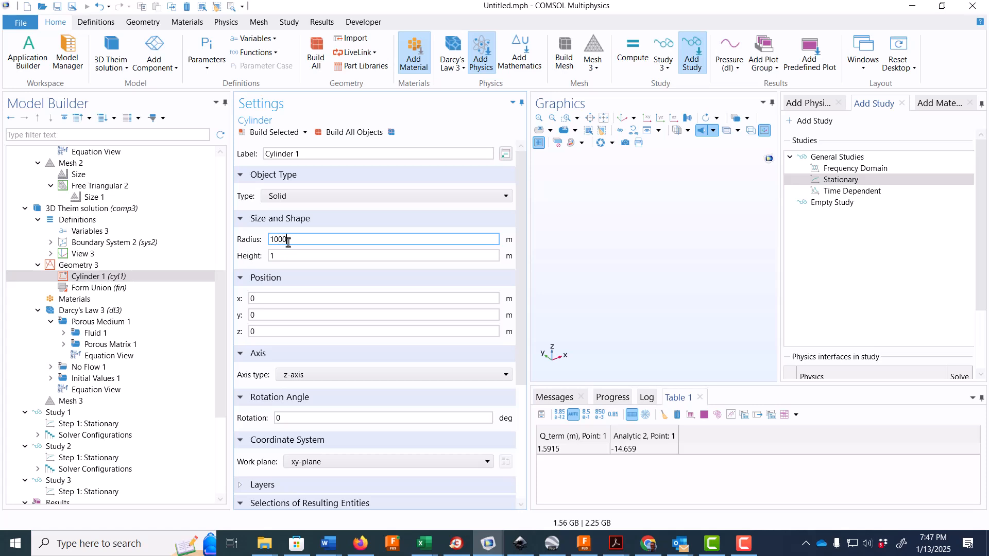
{"action": "left_click", "coordinate": [291, 256]}
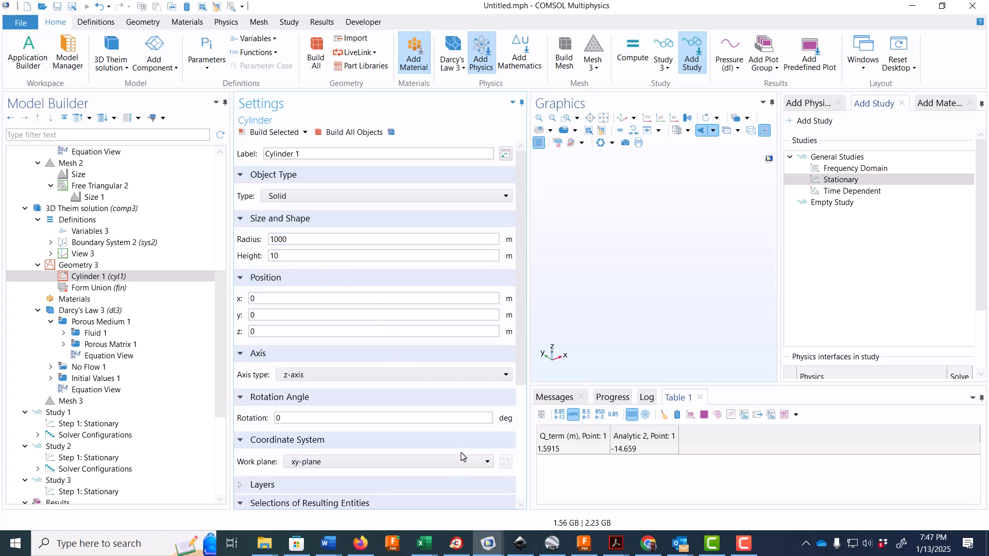
{"action": "left_click", "coordinate": [354, 133]}
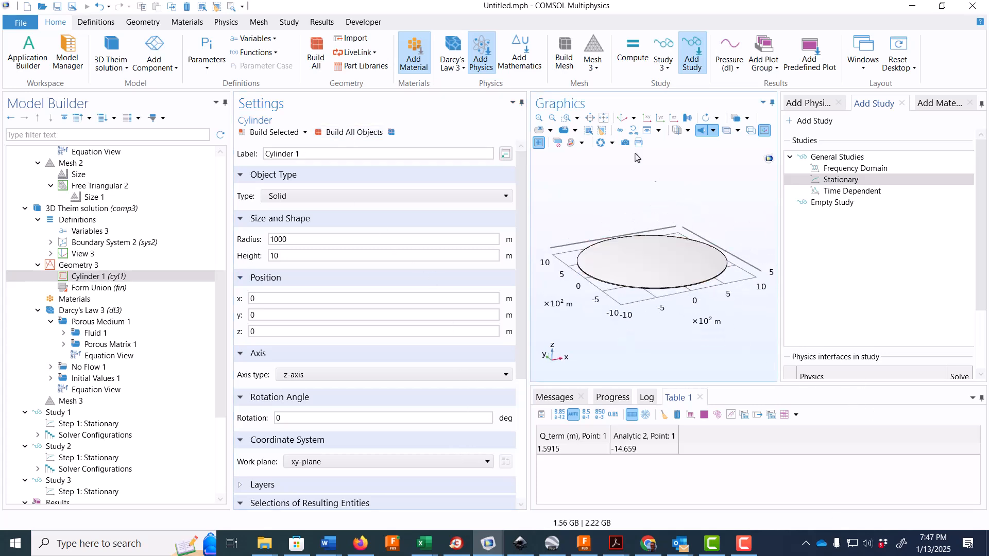
{"action": "left_click", "coordinate": [565, 118]}
{"action": "left_click_drag", "start_coordinate": [666, 282], "coordinate": [716, 311]}
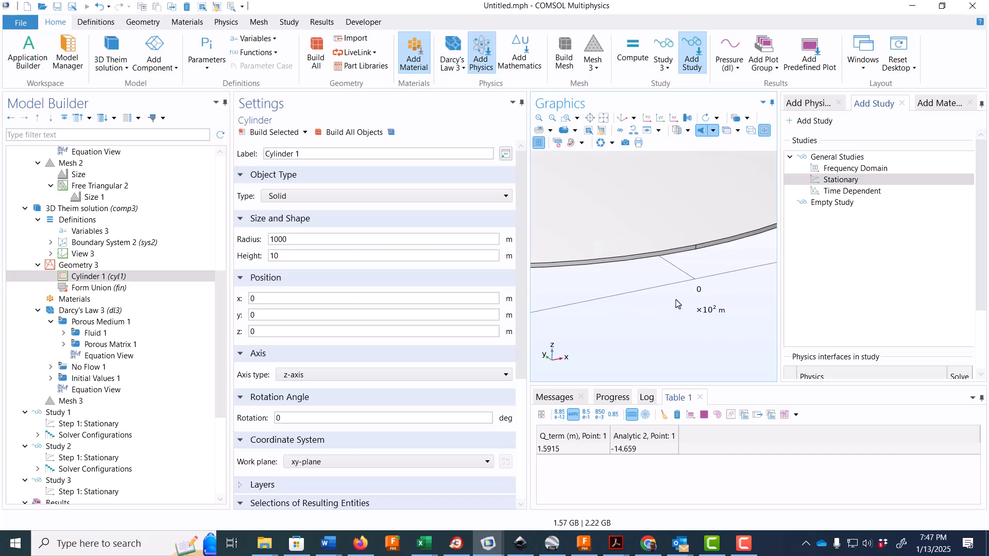
{"action": "left_click", "coordinate": [553, 119]}
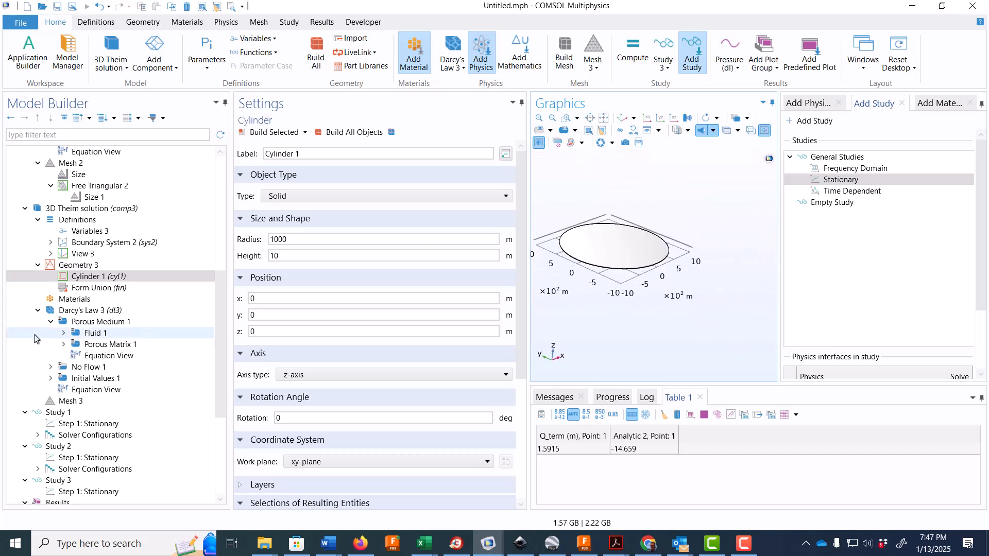
- Add a line segment to Geometry 3 and specify its starting point by coordinates
{"action": "left_click", "coordinate": [75, 266]}
{"action": "right_click", "coordinate": [75, 265]}
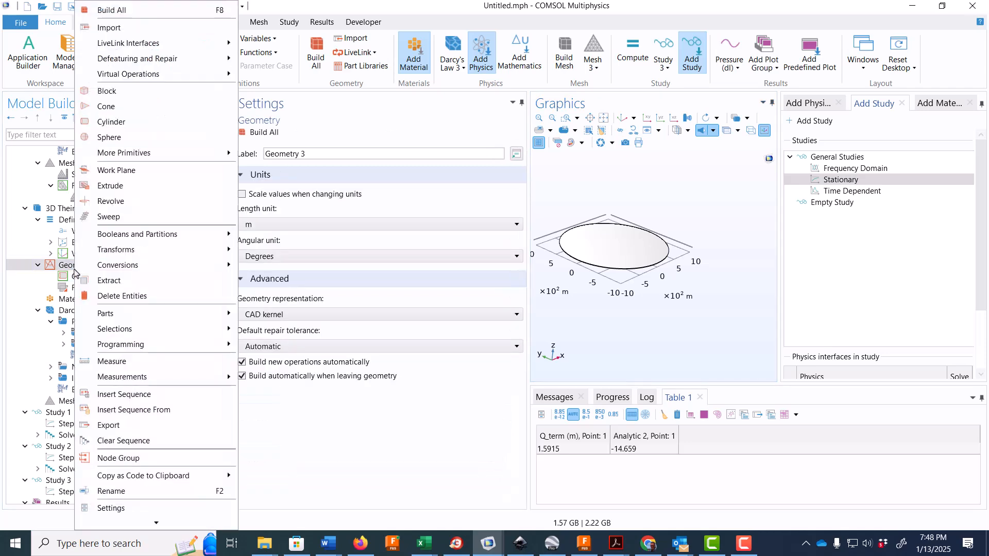
{"action": "mouse_move", "coordinate": [170, 157]}
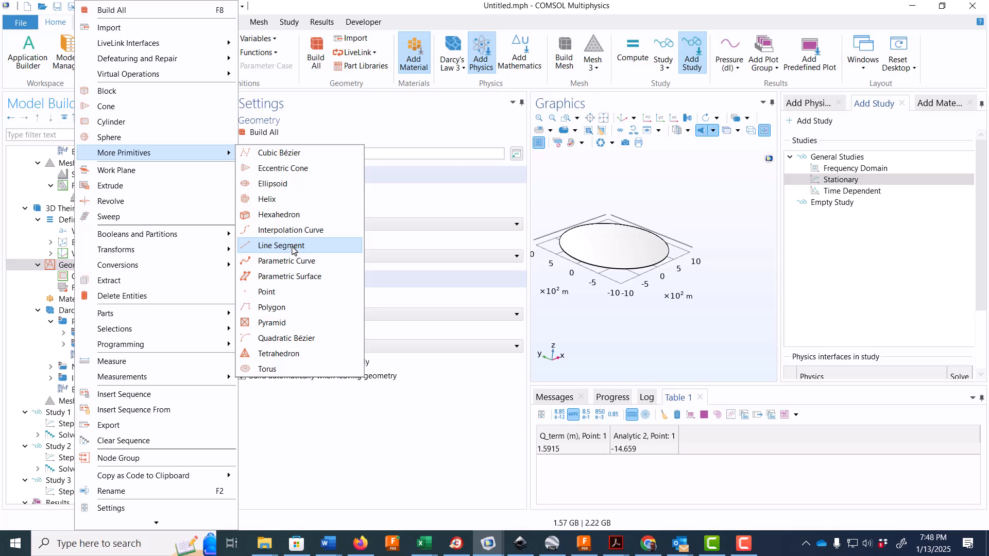
{"action": "left_click", "coordinate": [289, 247]}
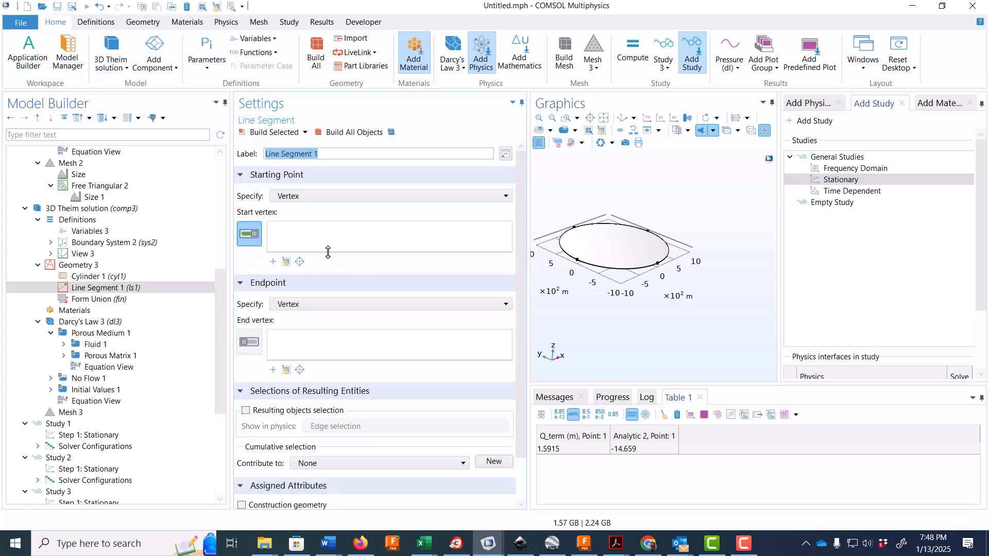
{"action": "left_click", "coordinate": [321, 196]}
{"action": "left_click", "coordinate": [320, 221]}
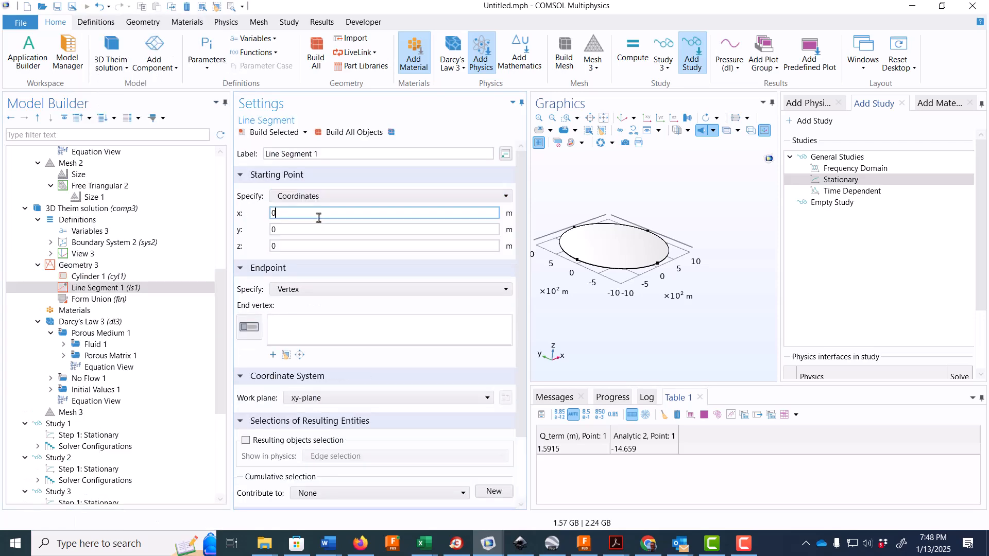
{"action": "type", "text": "0"}
{"action": "left_click", "coordinate": [310, 228]}
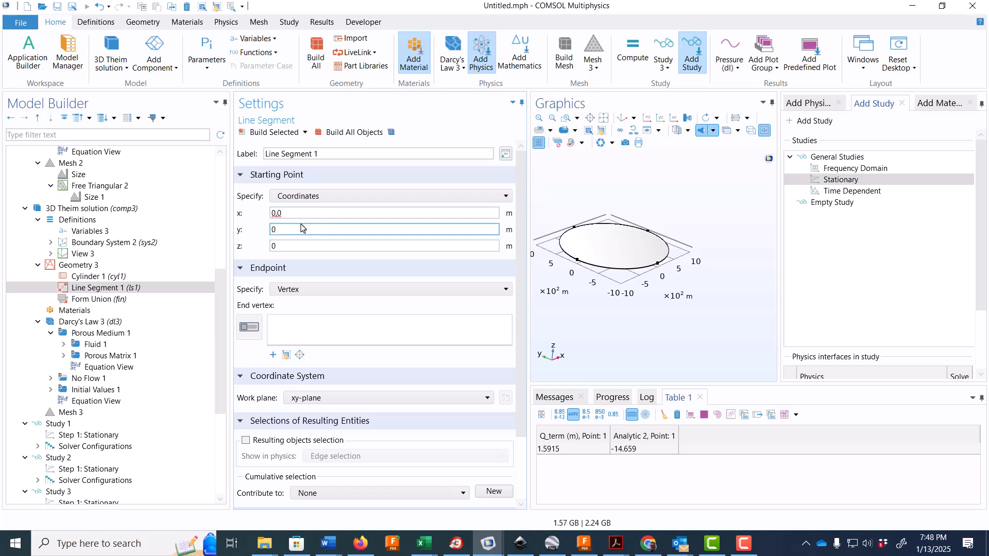
{"action": "type", "text": ",0"}
{"action": "left_click", "coordinate": [299, 246]}
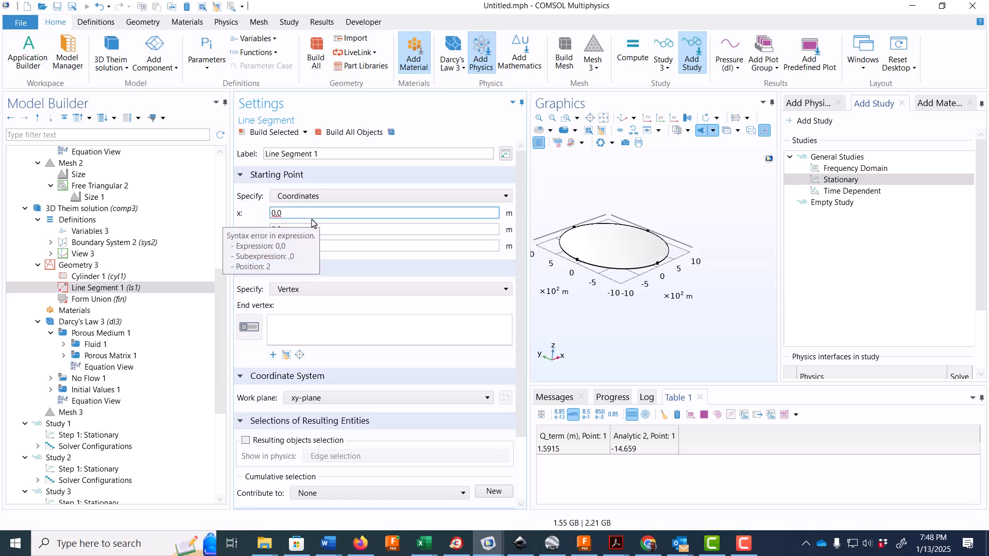
{"action": "left_click", "coordinate": [282, 214]}
{"action": "key", "text": "BackSpace"}
{"action": "key", "text": "BackSpace"}
{"action": "left_click", "coordinate": [291, 229]}
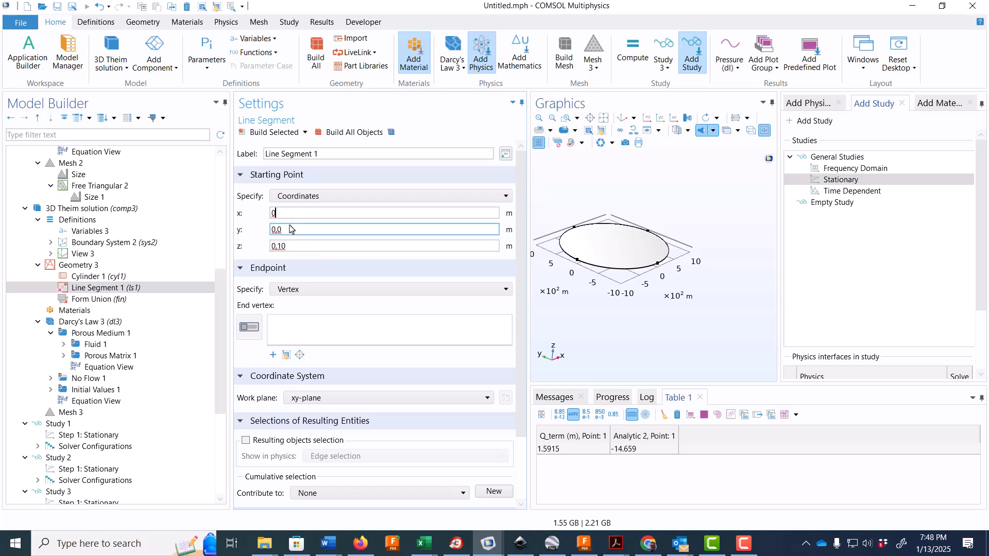
{"action": "key", "text": "BackSpace"}
{"action": "key", "text": "BackSpace"}
{"action": "left_click", "coordinate": [287, 244]}
{"action": "key", "text": "BackSpace"}
{"action": "key", "text": "BackSpace"}
{"action": "key", "text": "BackSpace"}
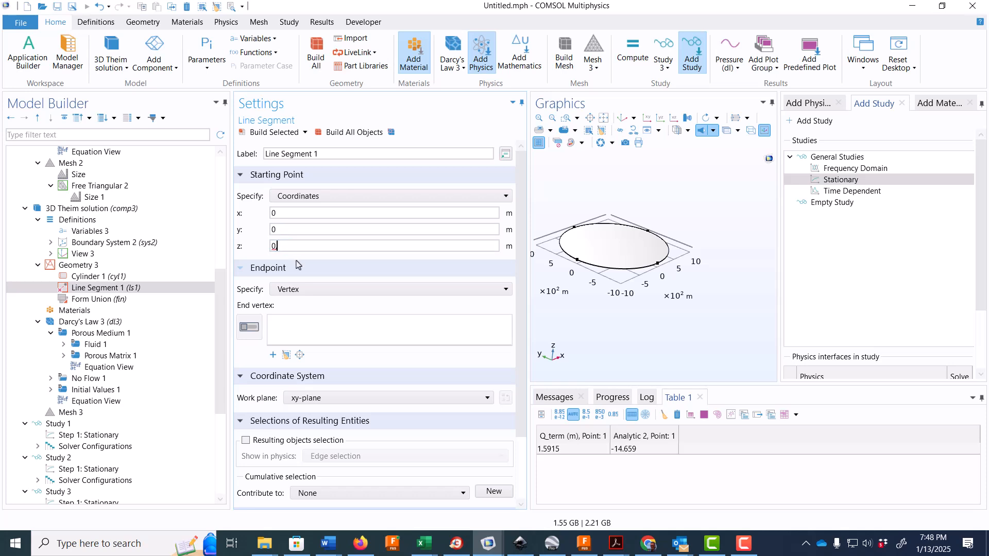
- Specify the line segment's endpoint by coordinates, set its z to 10 m and build the segment
{"action": "left_click", "coordinate": [317, 289]}
{"action": "left_click", "coordinate": [320, 311]}
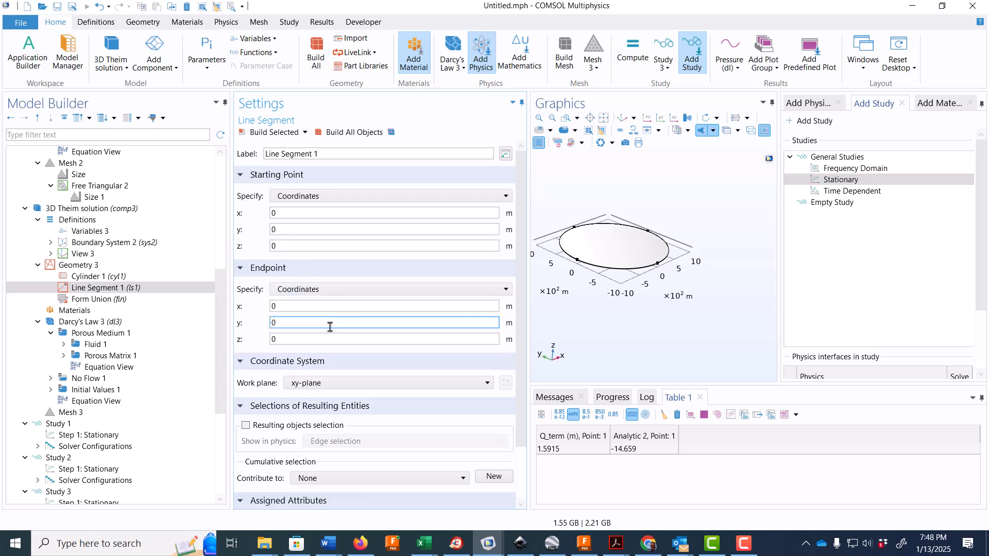
{"action": "left_click", "coordinate": [282, 338]}
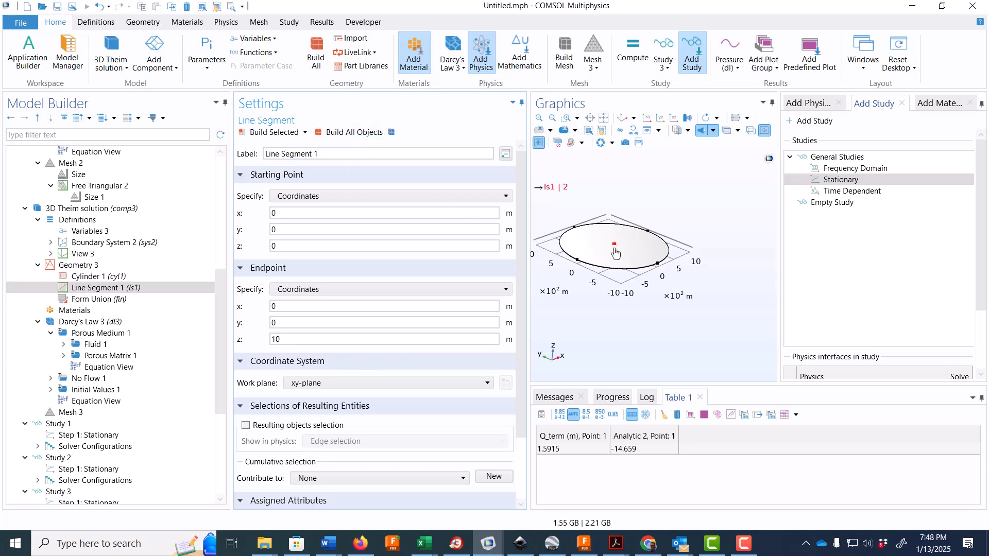
- Zoom in on the centre of the cylinder and examine the line segment with click-and-hide enabled
{"action": "left_click", "coordinate": [566, 119]}
{"action": "left_click_drag", "start_coordinate": [609, 238], "coordinate": [625, 253]}
{"action": "left_click_drag", "start_coordinate": [648, 297], "coordinate": [648, 289]}
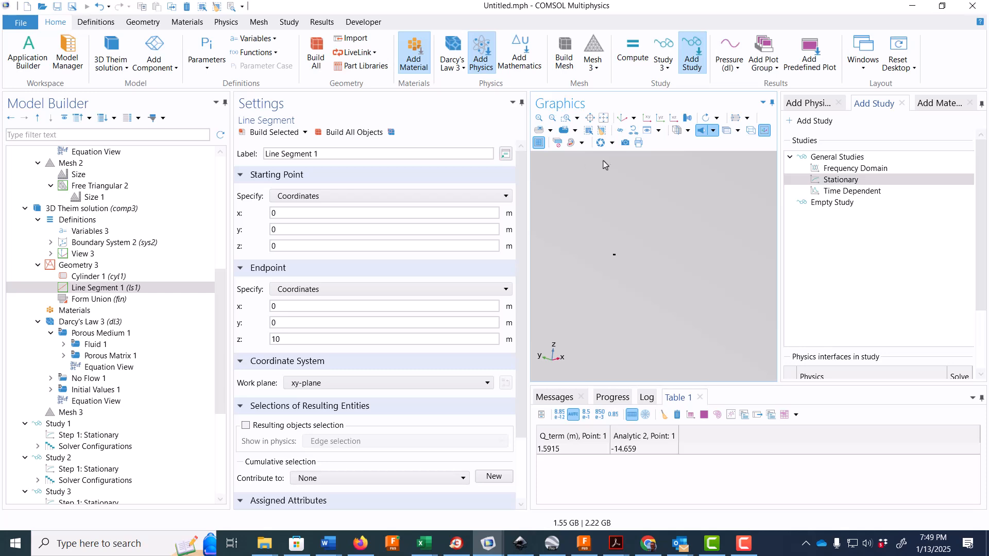
{"action": "left_click", "coordinate": [621, 129]}
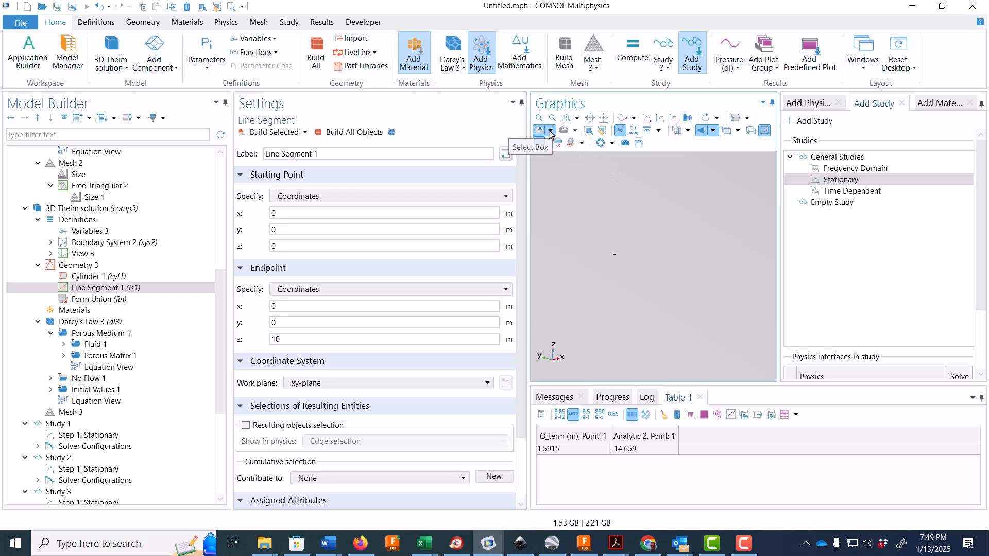
{"action": "left_click", "coordinate": [550, 131]}
{"action": "left_click", "coordinate": [693, 199]}
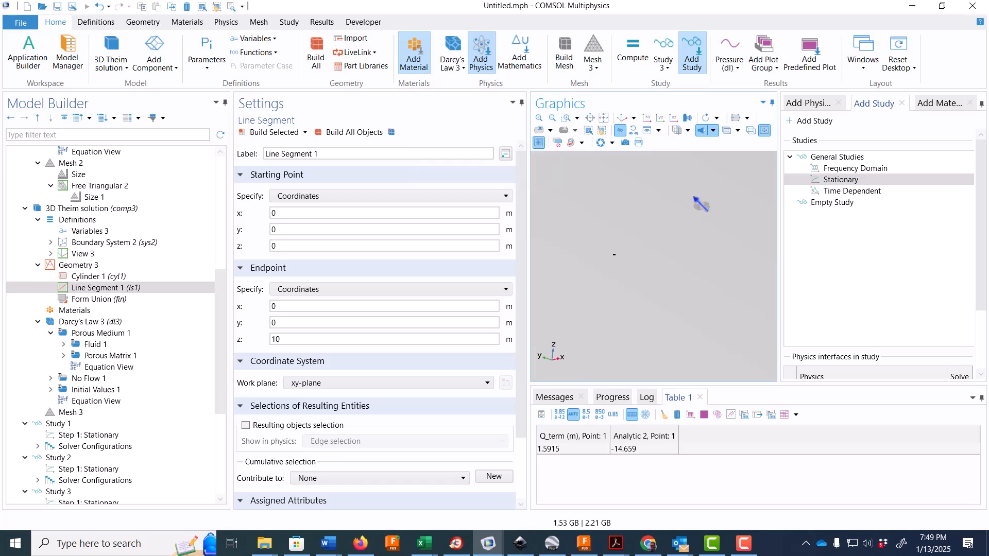
{"action": "left_click", "coordinate": [748, 118]}
{"action": "left_click", "coordinate": [693, 166]}
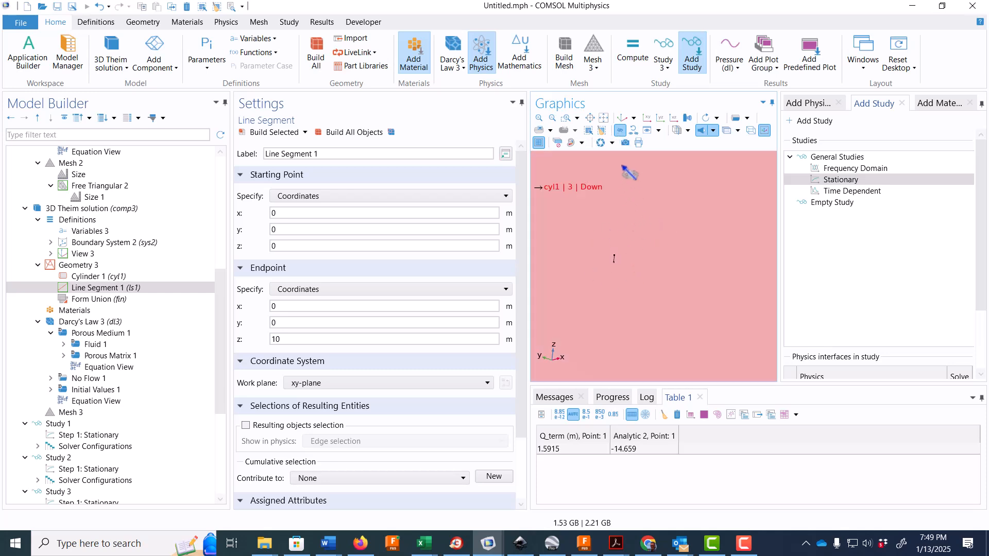
{"action": "left_click", "coordinate": [566, 118]}
{"action": "left_click_drag", "start_coordinate": [717, 243], "coordinate": [748, 282]}
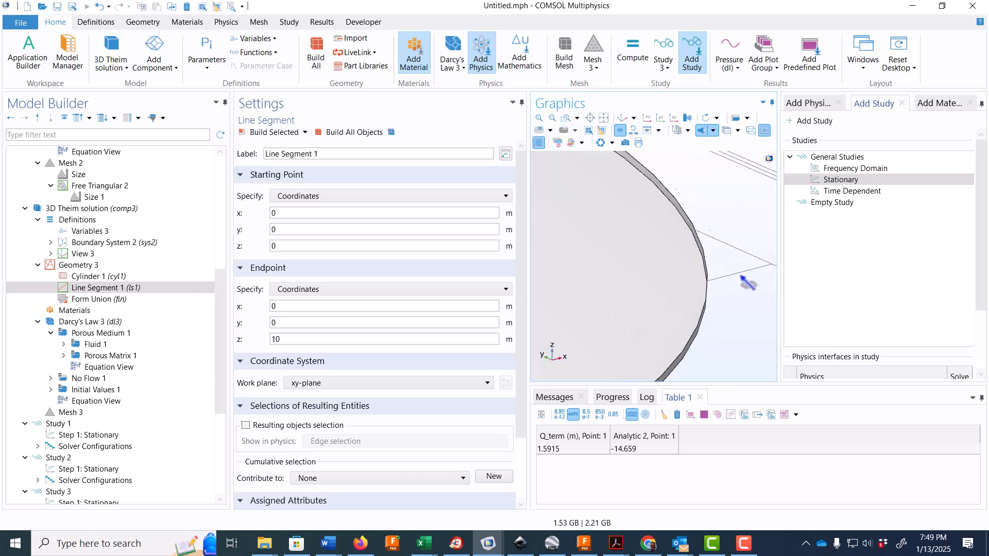
{"action": "right_click_drag", "start_coordinate": [613, 247], "coordinate": [724, 282]}
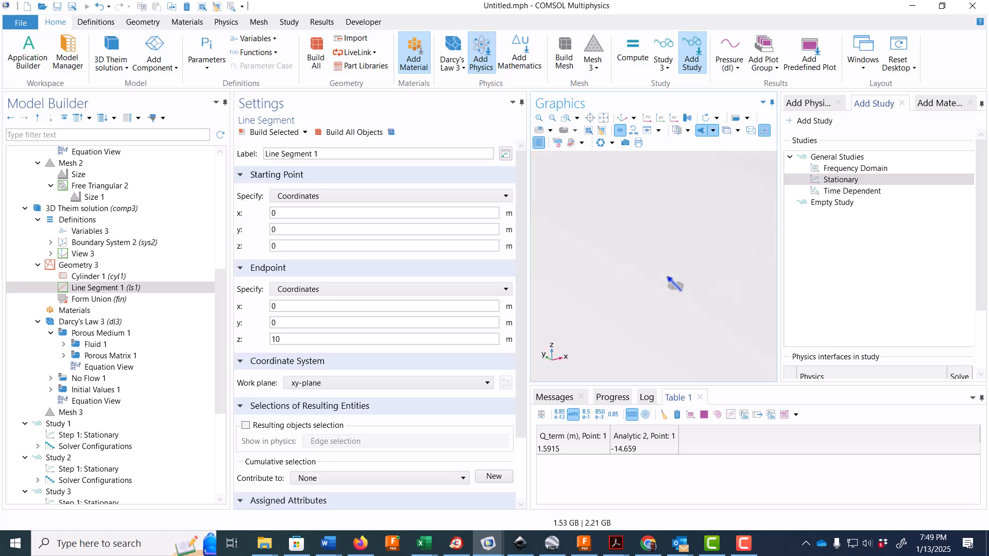
{"action": "right_click_drag", "start_coordinate": [582, 270], "coordinate": [720, 274]}
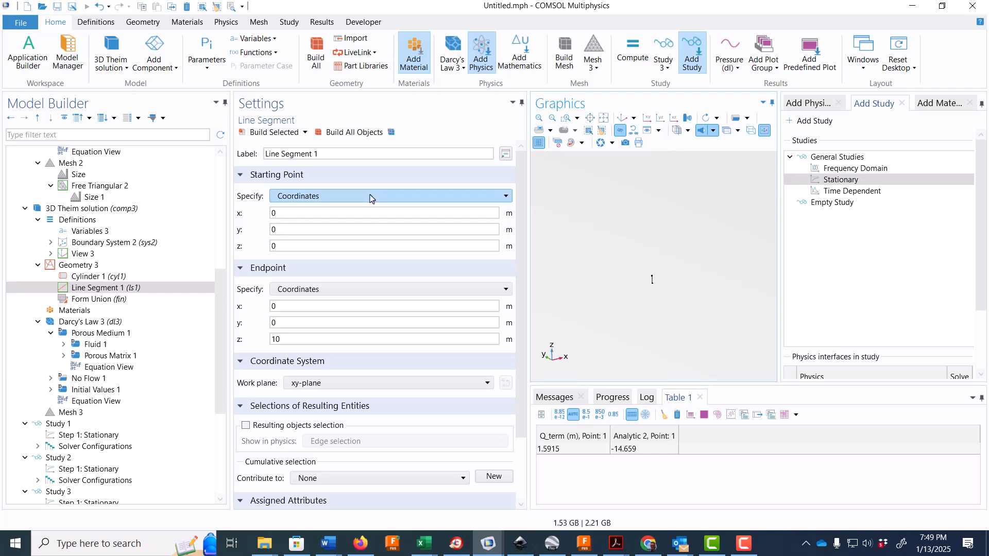
- In Fluid 1 of Darcy's Law 3, set the density to user defined rho1 and the dynamic viscosity to user defined
{"action": "left_click", "coordinate": [100, 324]}
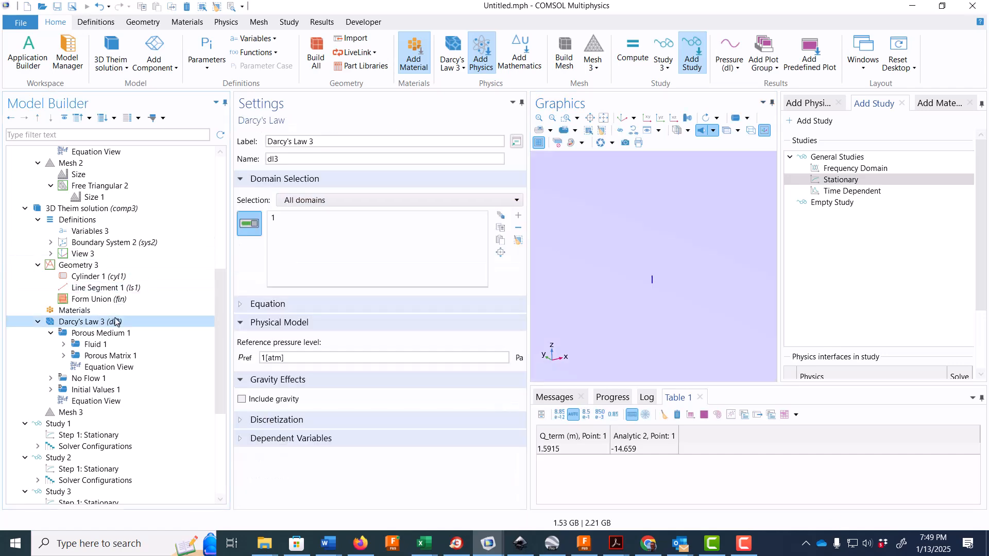
{"action": "left_click", "coordinate": [104, 345]}
{"action": "left_click", "coordinate": [336, 452]}
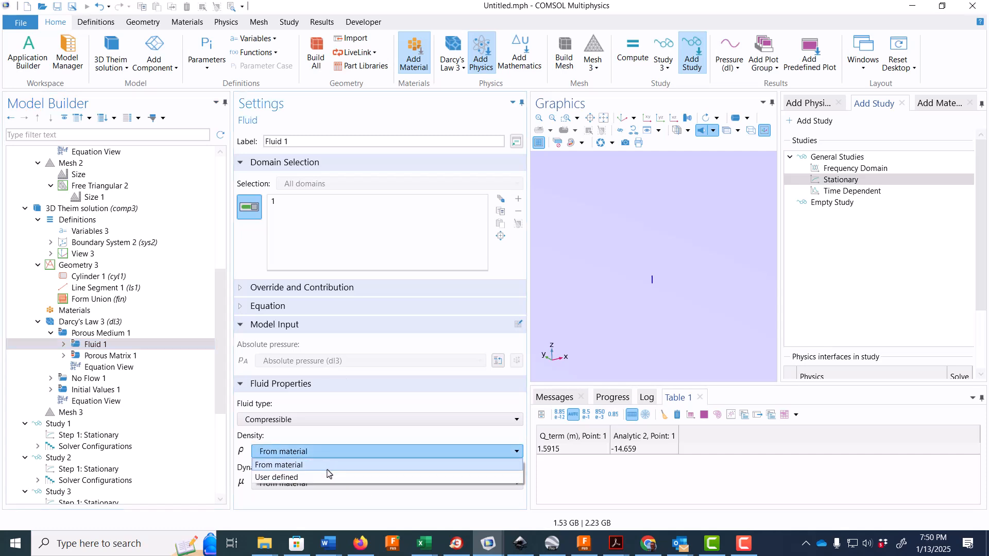
{"action": "left_click", "coordinate": [328, 477]}
{"action": "triple_click", "coordinate": [316, 468]}
{"action": "type", "text": "rh"}
{"action": "left_click", "coordinate": [315, 495]}
{"action": "left_click", "coordinate": [313, 520]}
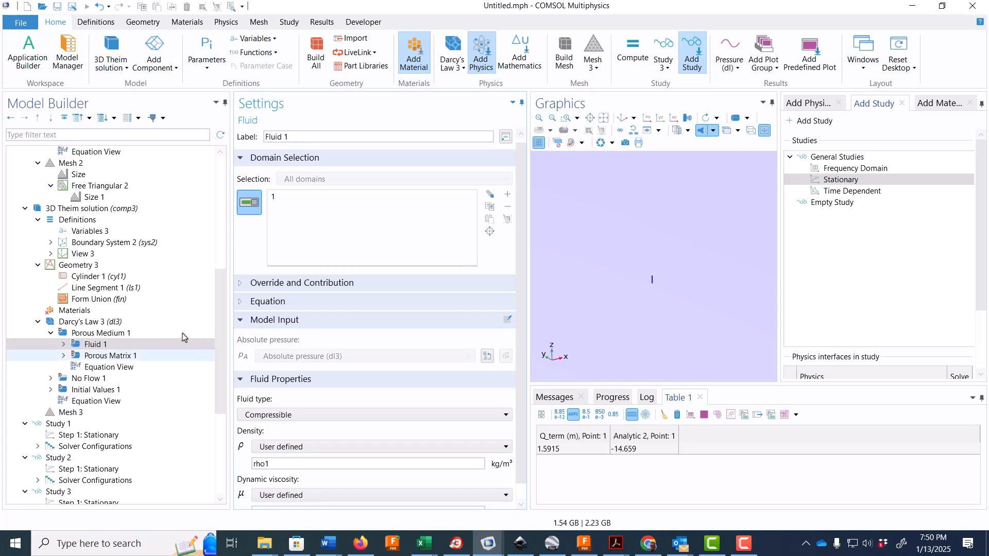
- Set the porosity of Porous Matrix 1 in Darcy's Law 3 to a user-defined value of 0.1
{"action": "left_click", "coordinate": [129, 355]}
{"action": "left_click", "coordinate": [309, 380]}
{"action": "left_click", "coordinate": [309, 392]}
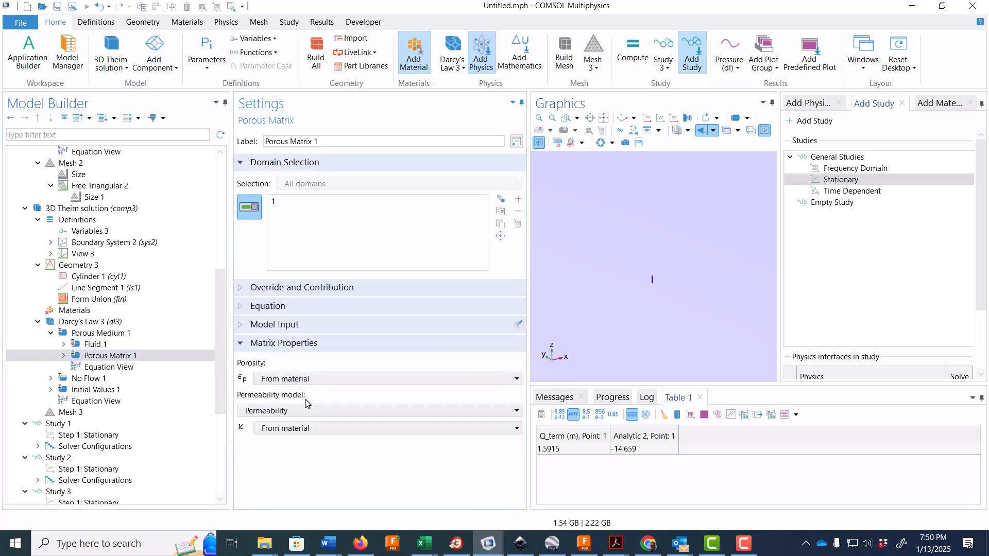
{"action": "left_click", "coordinate": [317, 379]}
{"action": "left_click", "coordinate": [314, 404]}
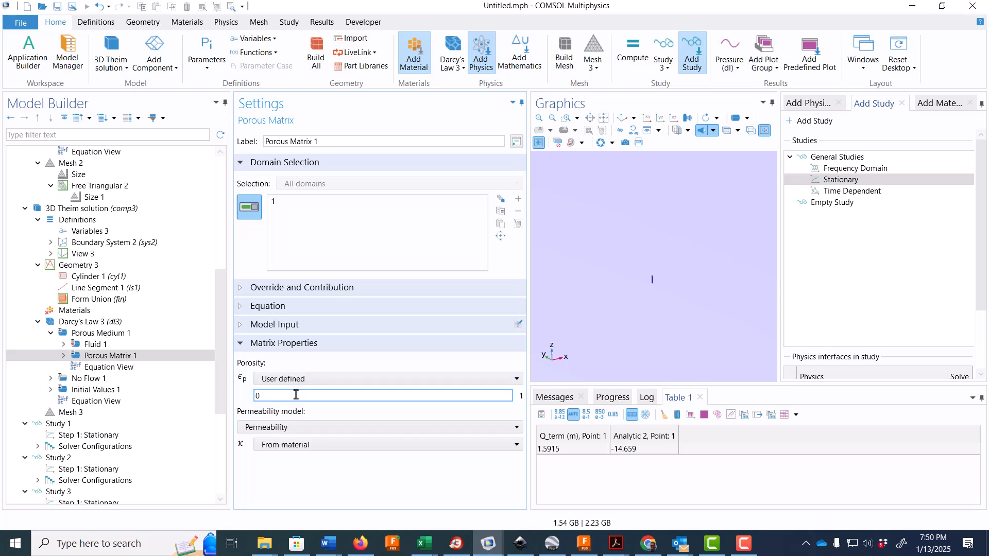
- Choose the Hydraulic conductivity permeability model for Porous Matrix 1 and set the conductivity to K
{"action": "left_click", "coordinate": [304, 428]}
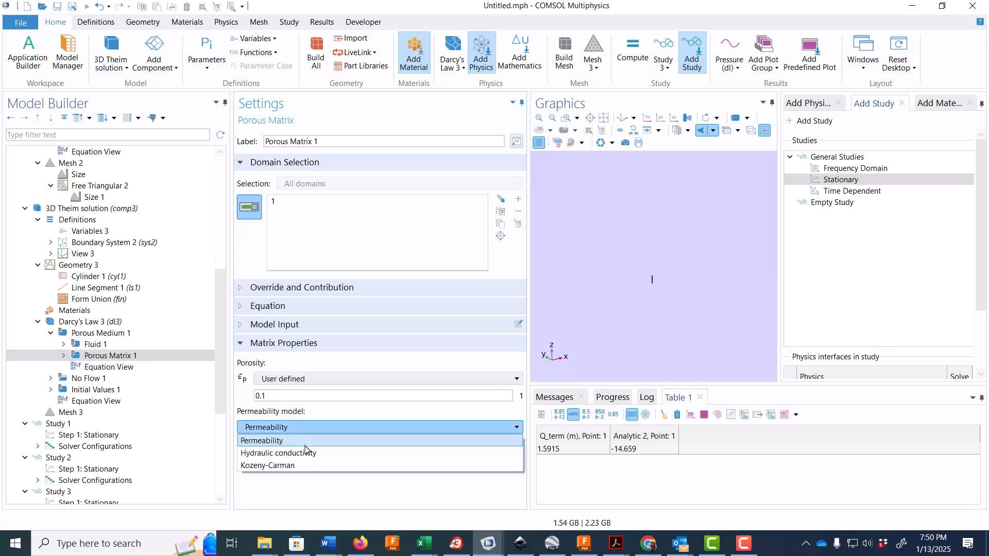
{"action": "left_click", "coordinate": [304, 452]}
{"action": "left_click", "coordinate": [305, 446]}
{"action": "left_click_drag", "start_coordinate": [305, 447], "coordinate": [250, 444]}
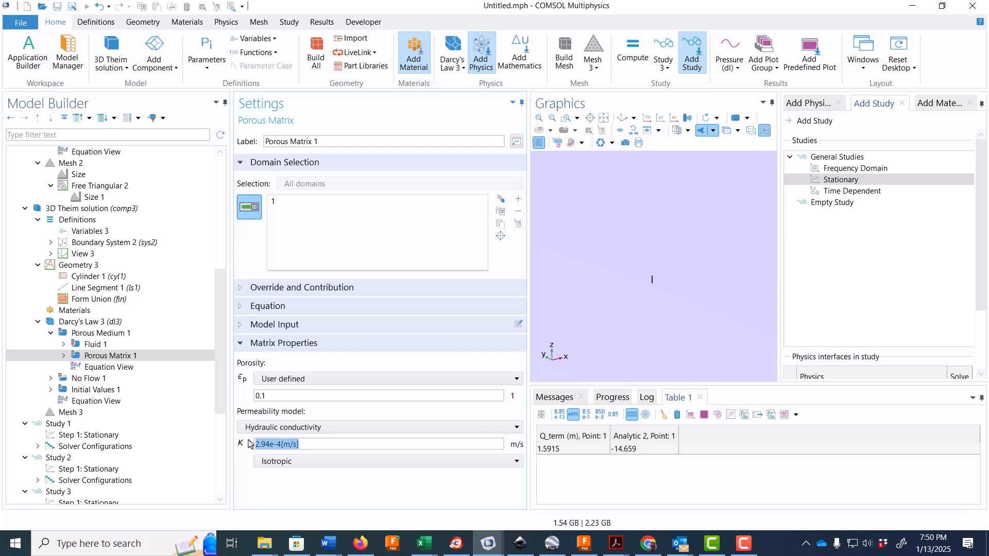
- Add a Pressure boundary condition to Darcy's Law 3
{"action": "left_click", "coordinate": [118, 323]}
{"action": "right_click", "coordinate": [118, 328]}
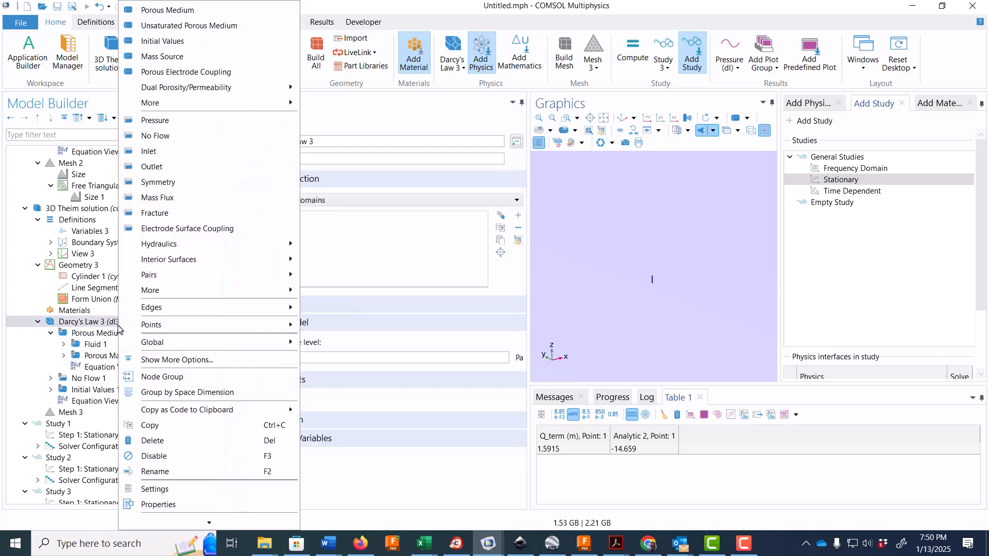
{"action": "left_click", "coordinate": [201, 120]}
{"action": "left_click", "coordinate": [604, 120]}
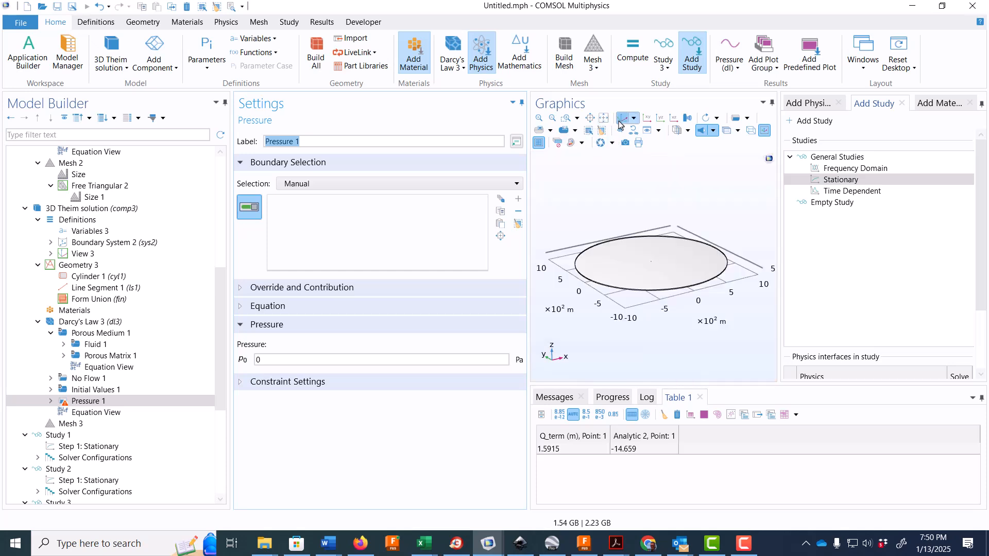
{"action": "left_click", "coordinate": [570, 122]}
{"action": "left_click_drag", "start_coordinate": [646, 279], "coordinate": [672, 301]}
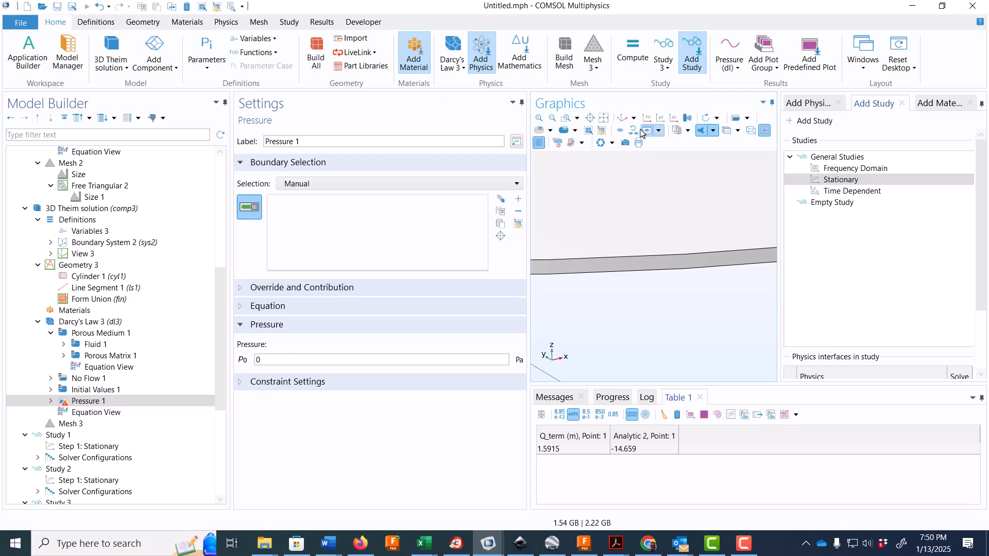
- Delete all hide nodes and assign the thin side boundary of the cylinder to the Pressure condition
{"action": "left_click", "coordinate": [634, 132]}
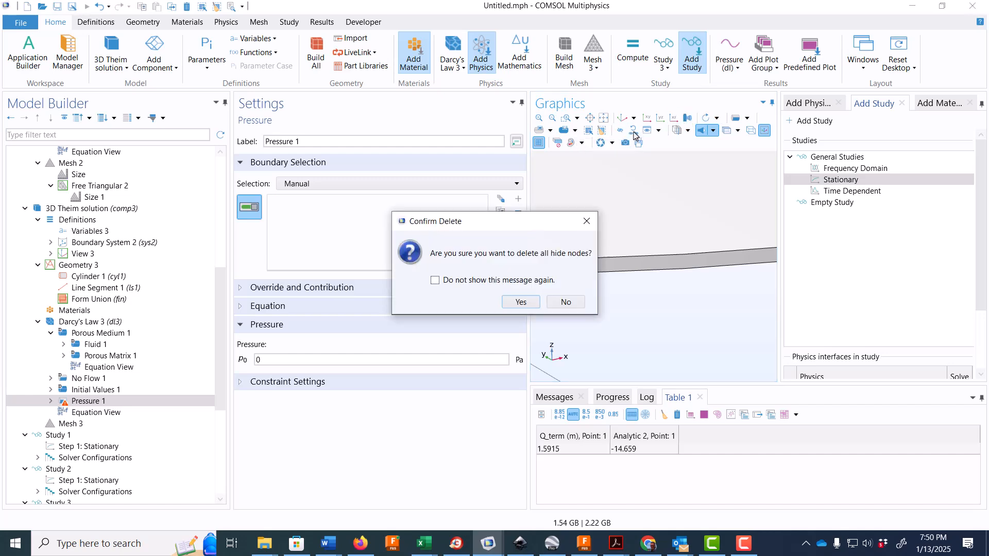
{"action": "left_click", "coordinate": [519, 302]}
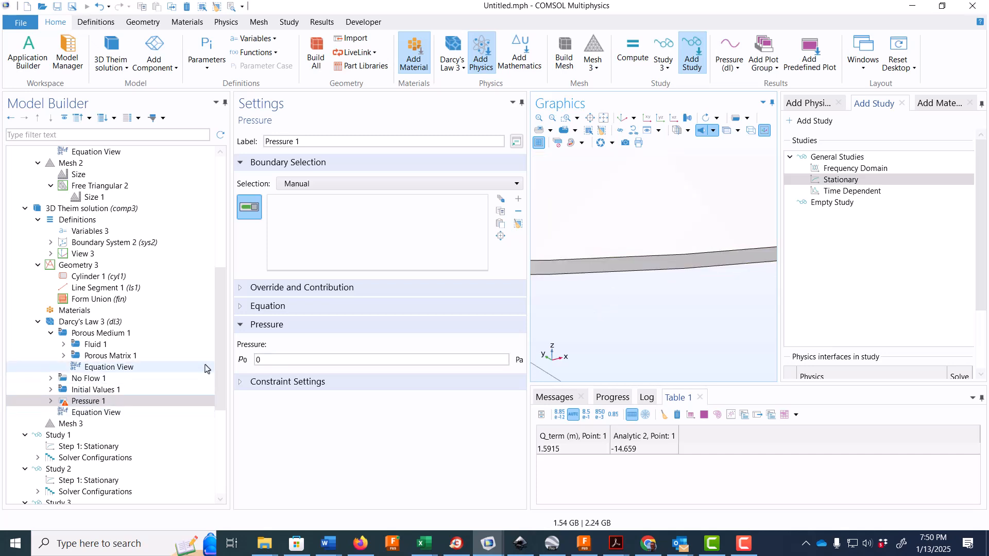
{"action": "left_click", "coordinate": [594, 273]}
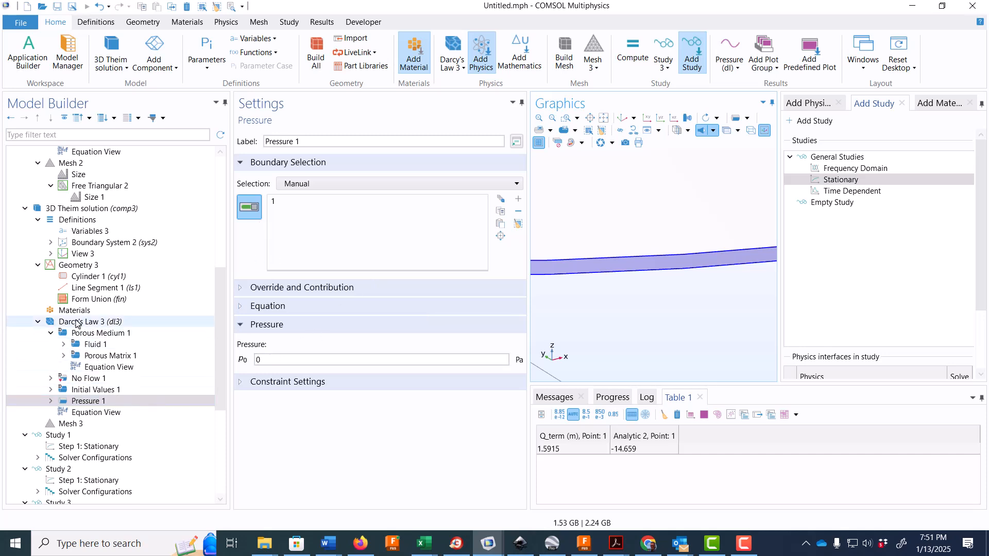
- Add a Mass Flux boundary condition to Darcy's Law 3
{"action": "left_click", "coordinate": [76, 323]}
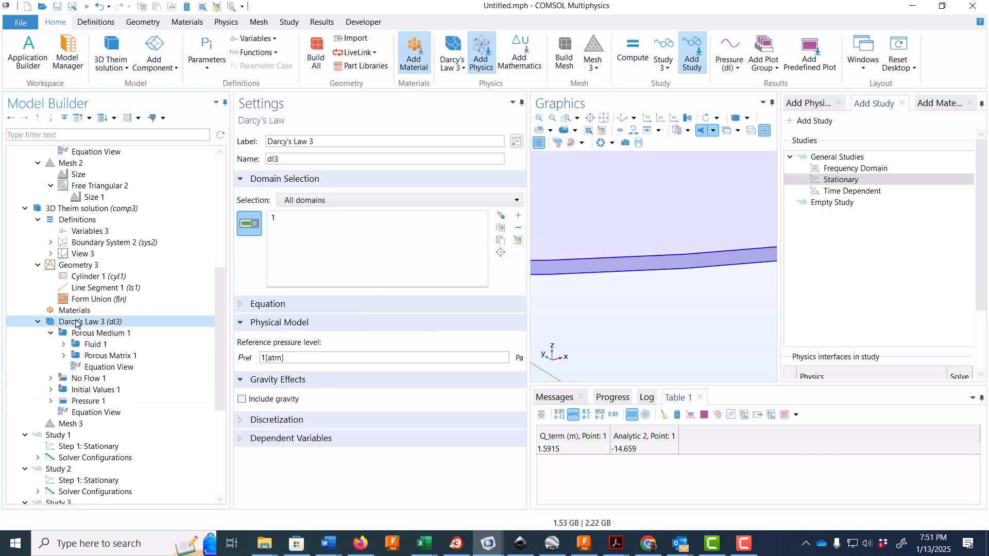
{"action": "right_click", "coordinate": [76, 322]}
{"action": "left_click", "coordinate": [155, 198]}
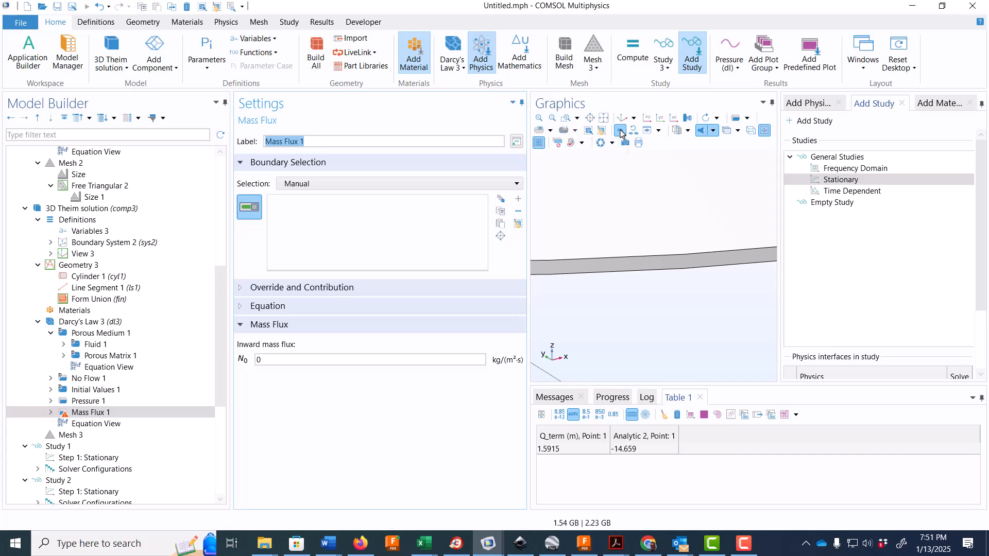
- Hide the cylinder's upper face to expose the line segment at its centre
{"action": "left_click", "coordinate": [621, 132]}
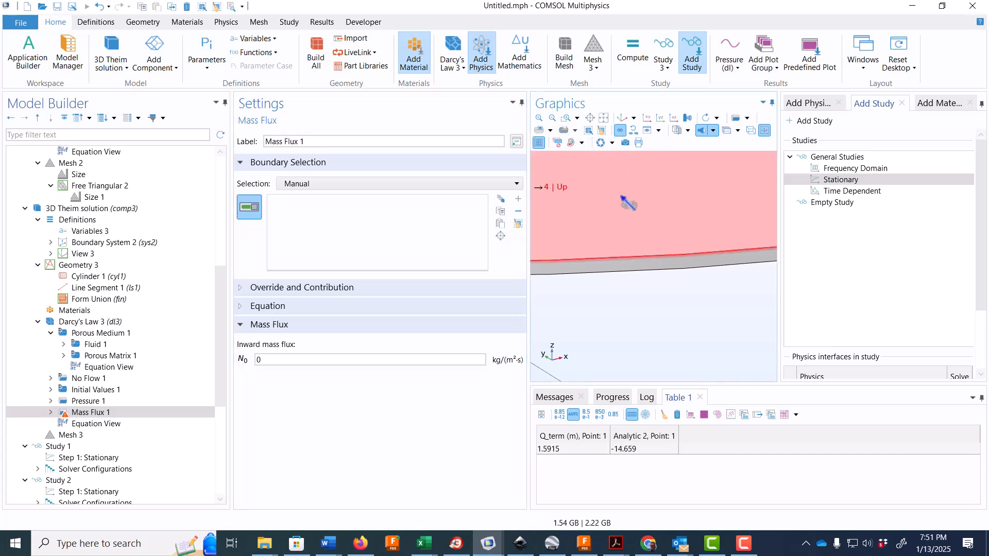
{"action": "left_click", "coordinate": [622, 118]}
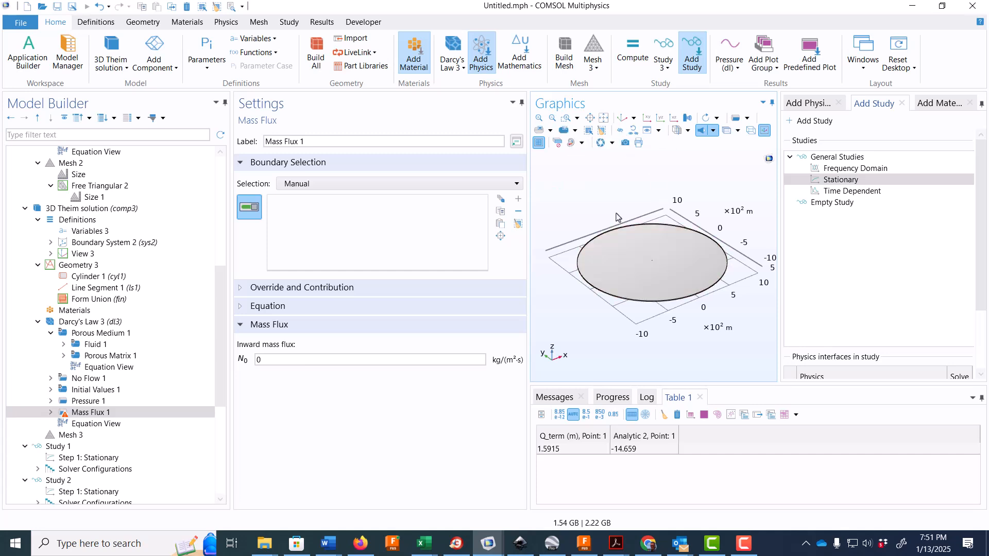
{"action": "left_click", "coordinate": [566, 118]}
{"action": "left_click_drag", "start_coordinate": [651, 259], "coordinate": [657, 265]}
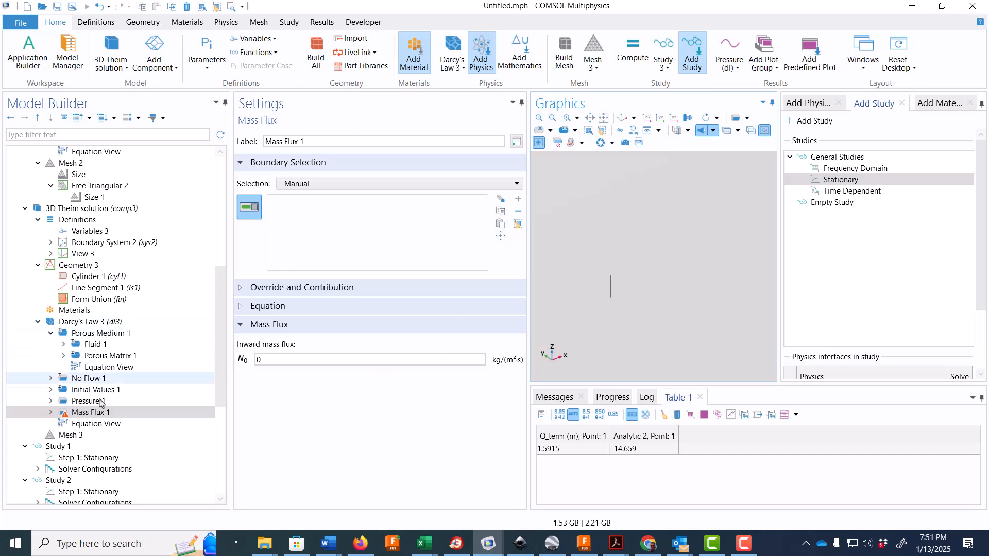
- Delete the Mass Flux condition from Darcy's Law 3
{"action": "right_click", "coordinate": [97, 416]}
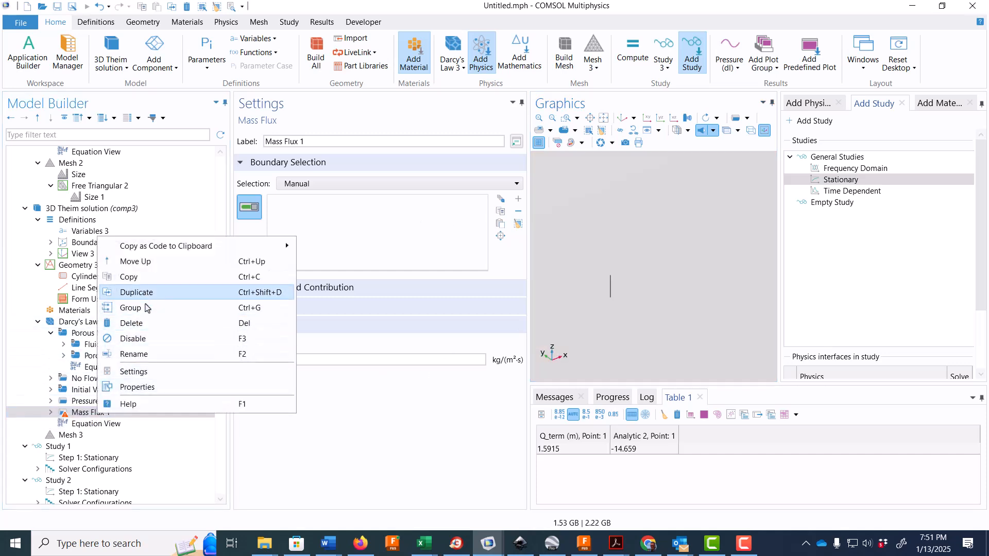
{"action": "left_click", "coordinate": [149, 329]}
{"action": "left_click", "coordinate": [509, 319]}
- Add a Well edge condition to Darcy's Law 3 and apply it to the central line segment
{"action": "right_click", "coordinate": [93, 322]}
{"action": "mouse_move", "coordinate": [135, 290]}
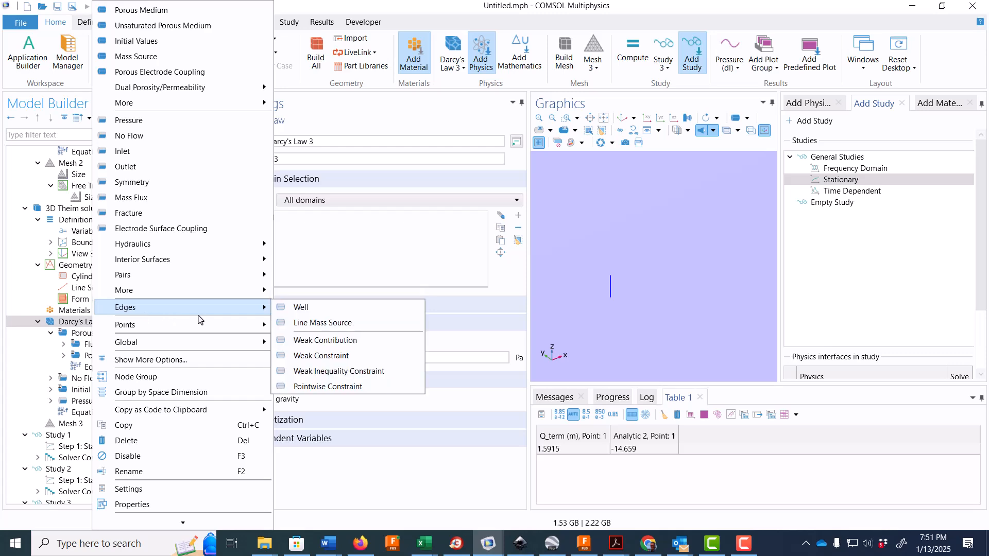
{"action": "left_click", "coordinate": [326, 307]}
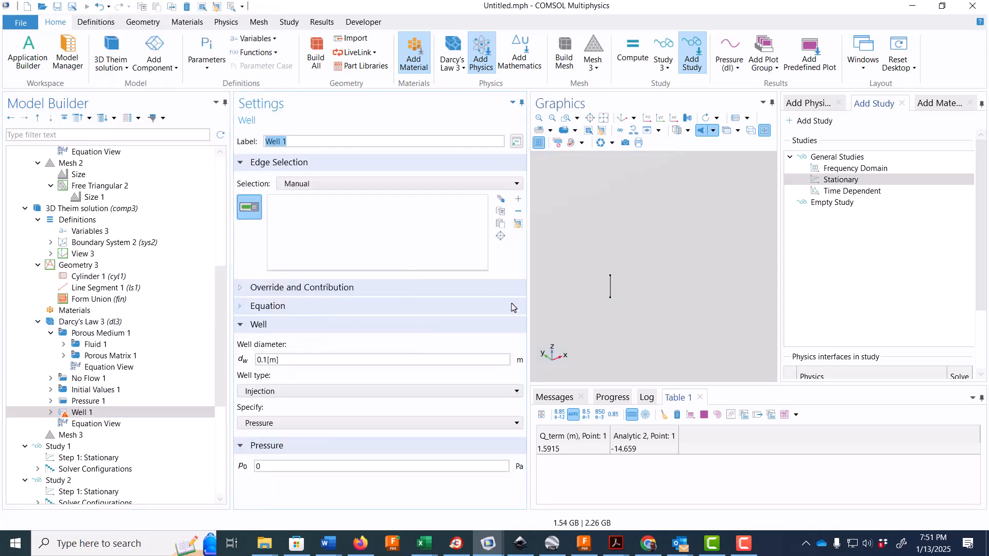
{"action": "left_click", "coordinate": [609, 289]}
- Specify the well by Mass flow instead of pressure
{"action": "left_click", "coordinate": [275, 423]}
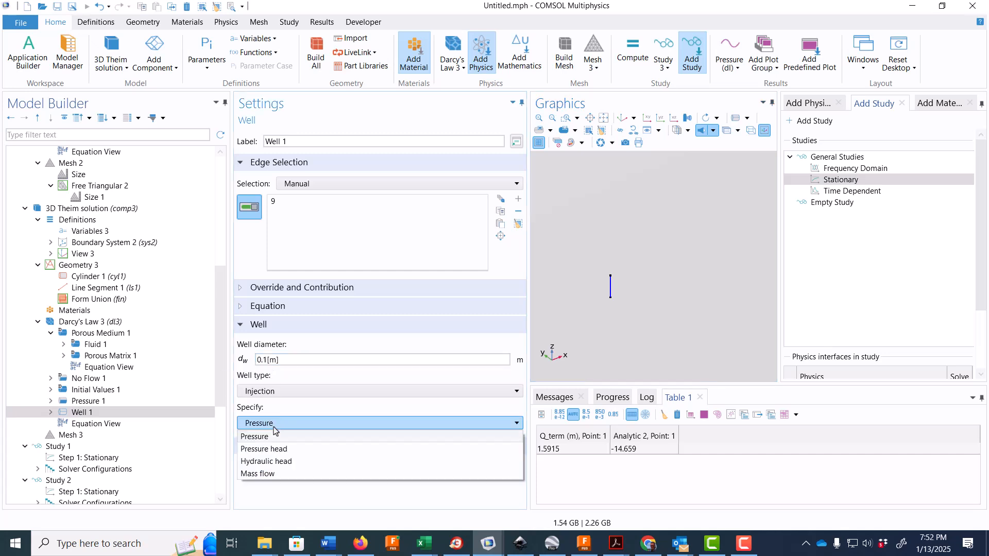
{"action": "left_click", "coordinate": [279, 473]}
{"action": "scroll", "coordinate": [280, 479], "scroll_direction": "down", "scroll_amount": 2}
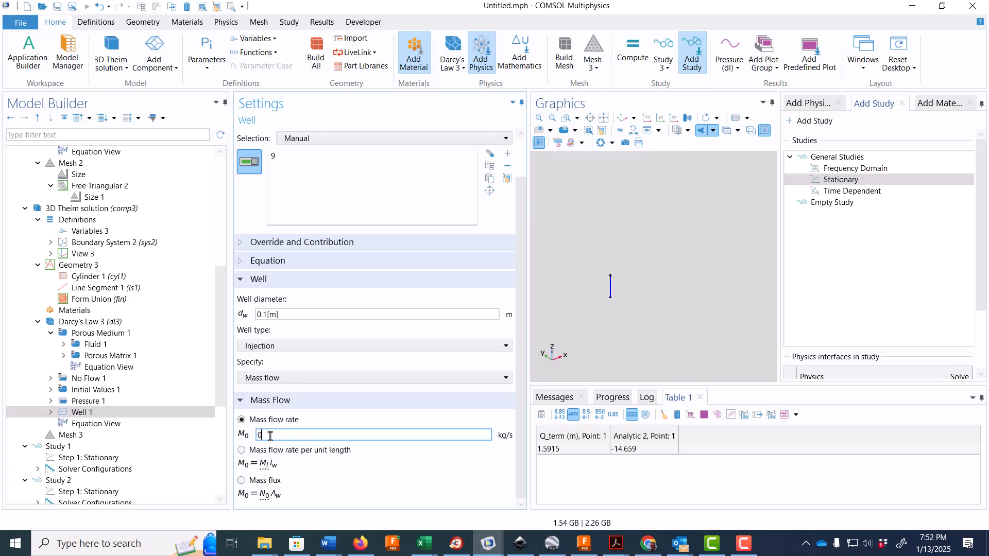
- Review the flow rate and water density definitions in Variables 2 and Variables 3
{"action": "left_click_drag", "start_coordinate": [222, 342], "coordinate": [233, 195]}
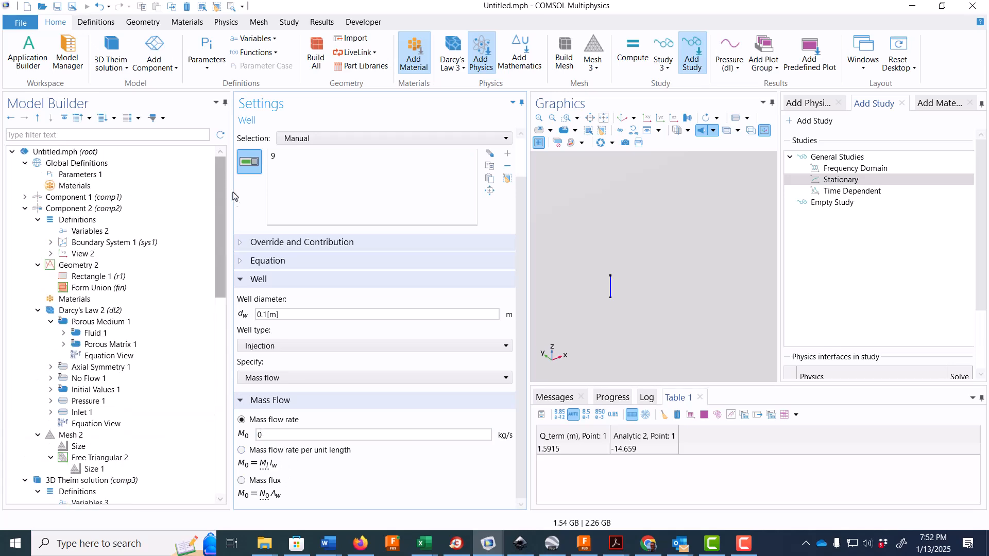
{"action": "left_click", "coordinate": [88, 231]}
{"action": "left_click_drag", "start_coordinate": [220, 262], "coordinate": [222, 338]}
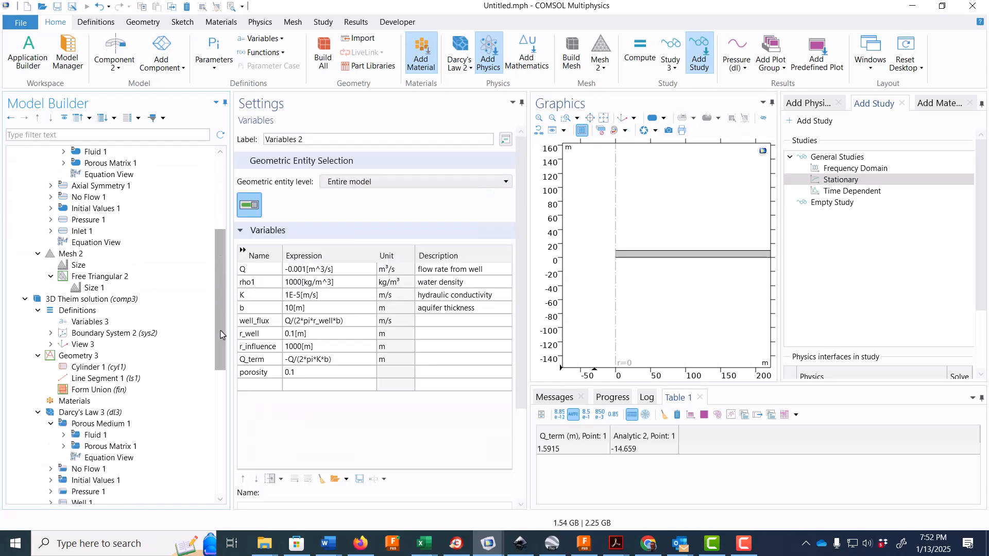
{"action": "left_click", "coordinate": [154, 324]}
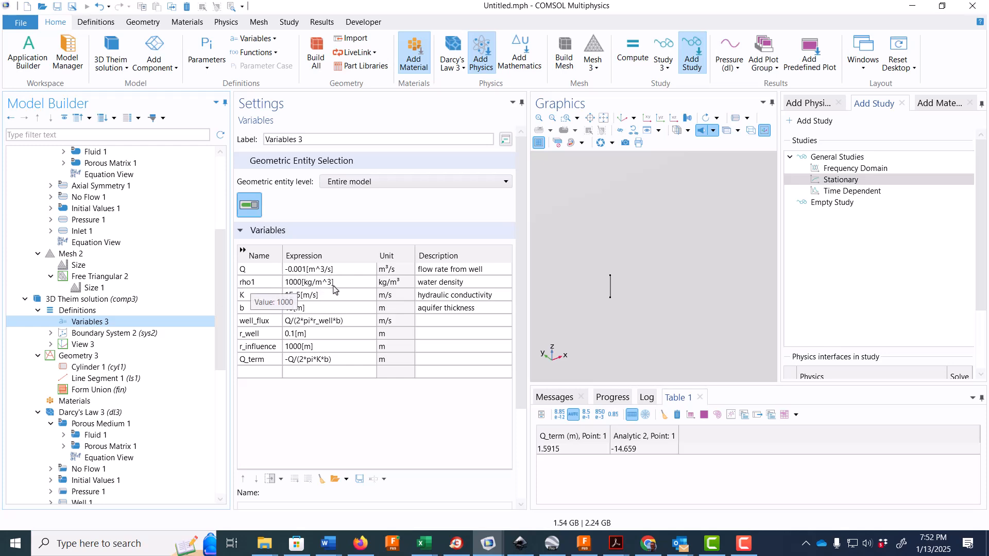
{"action": "scroll", "coordinate": [221, 369], "scroll_direction": "down", "scroll_amount": 3}
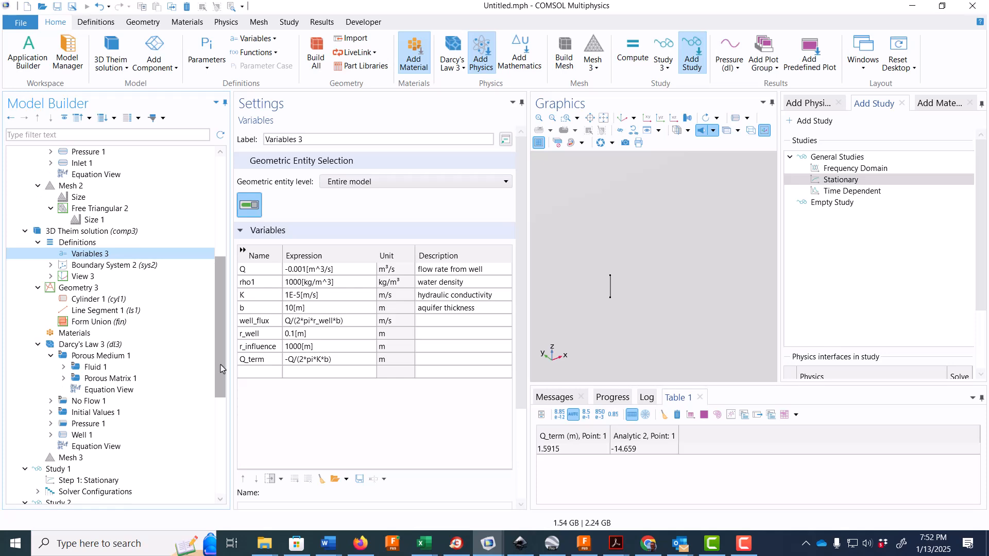
- Enter the mass flow rate for Well 1 in Darcy's Law 3
{"action": "left_click", "coordinate": [138, 435]}
{"action": "left_click", "coordinate": [284, 438]}
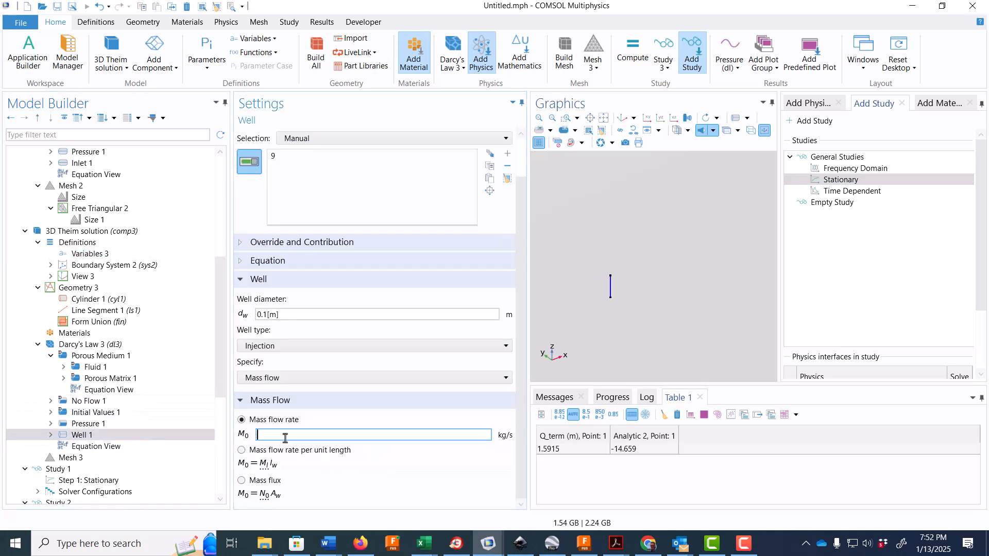
{"action": "left_click", "coordinate": [159, 349]}
- Build the physics-controlled mesh of the 3D component with Normal element size and inspect it
{"action": "scroll", "coordinate": [157, 361], "scroll_direction": "down", "scroll_amount": 1}
{"action": "left_click", "coordinate": [155, 412]}
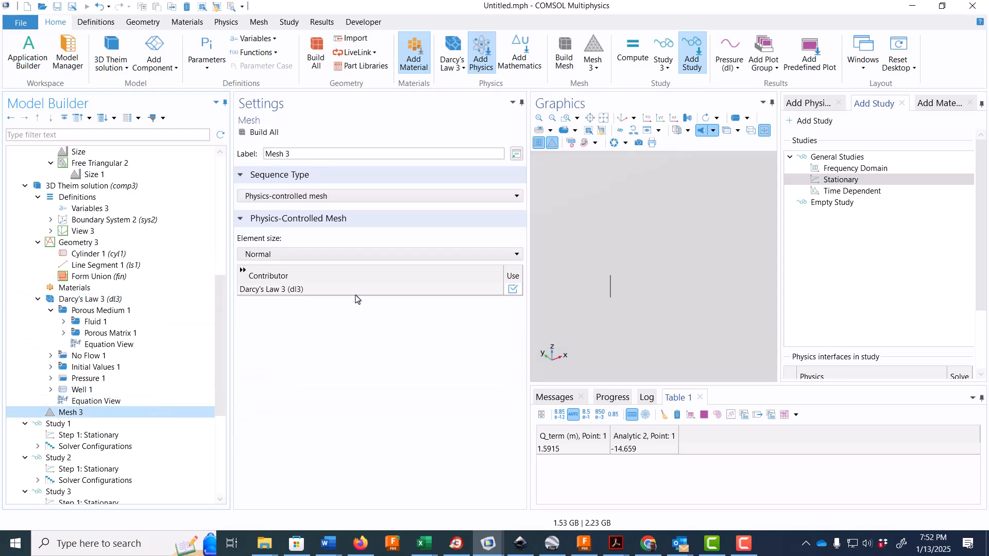
{"action": "left_click", "coordinate": [260, 132]}
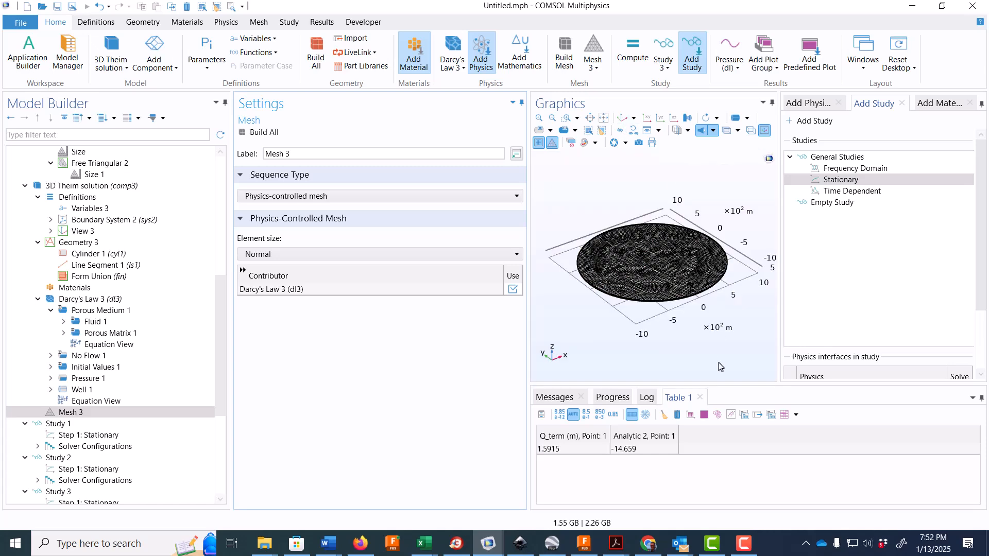
{"action": "left_click_drag", "start_coordinate": [691, 340], "coordinate": [687, 371]}
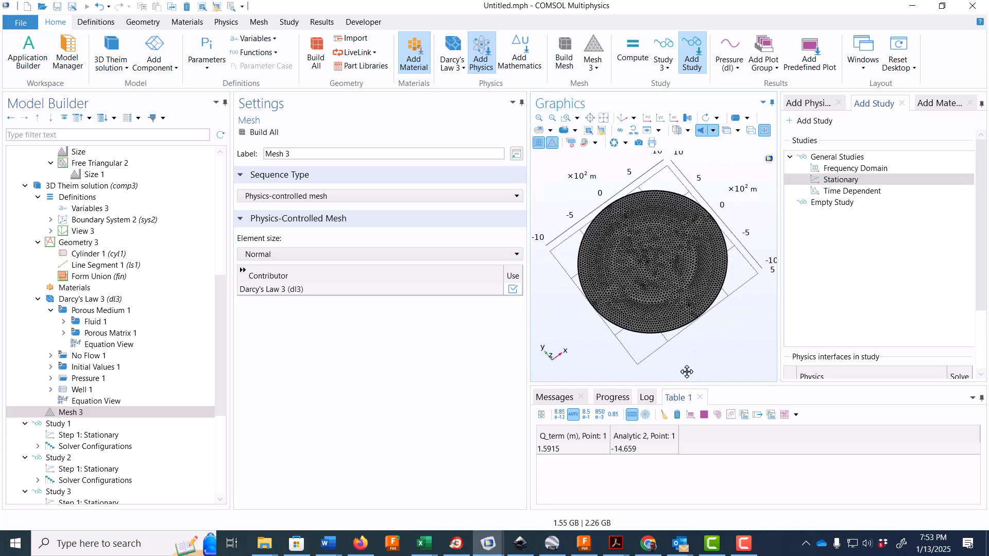
- Limit Study 3's stationary step to solving only Darcy's Law 3, excluding Darcy's Law and Darcy's Law 2, and compute the study
{"action": "scroll", "coordinate": [128, 393], "scroll_direction": "down", "scroll_amount": 4}
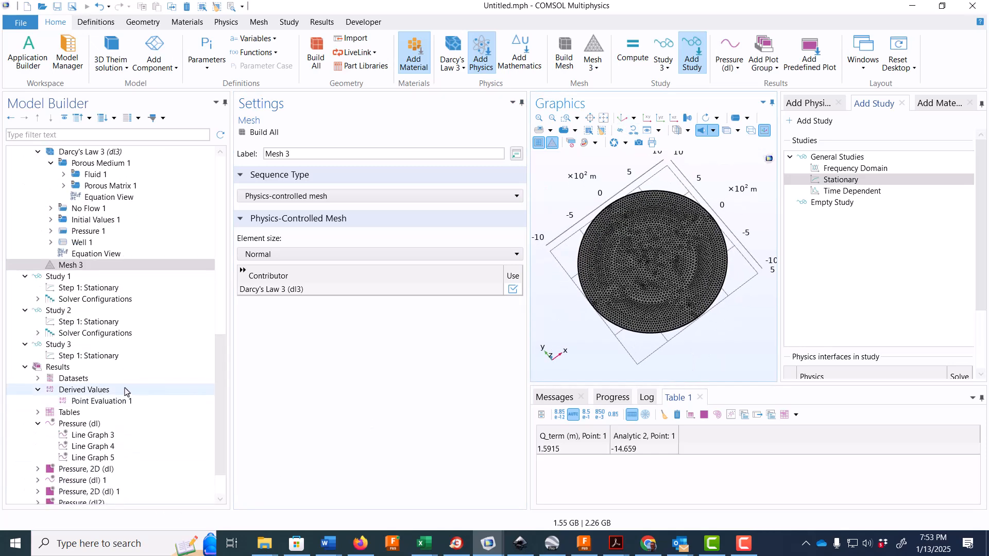
{"action": "left_click", "coordinate": [98, 344]}
{"action": "left_click", "coordinate": [98, 355]}
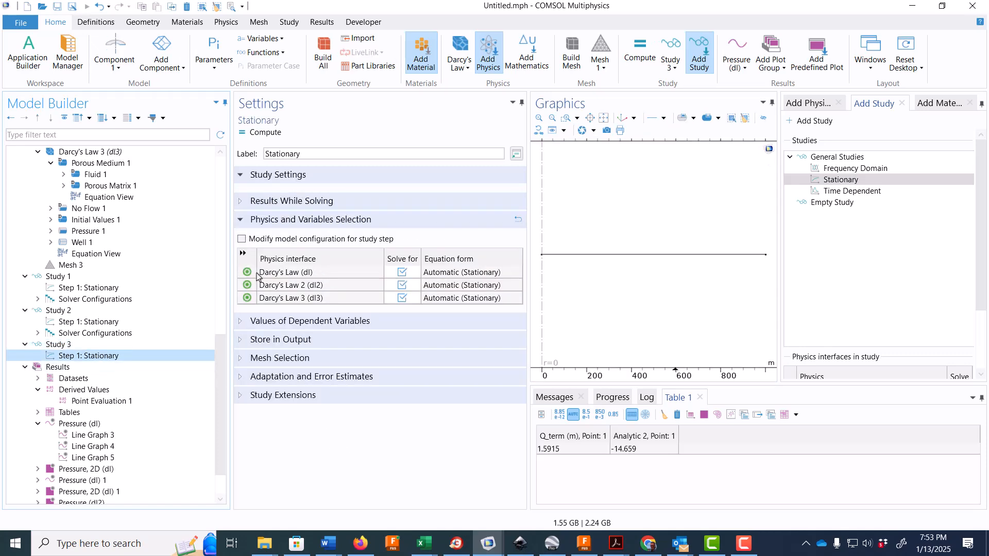
{"action": "left_click", "coordinate": [403, 273]}
{"action": "left_click", "coordinate": [402, 285]}
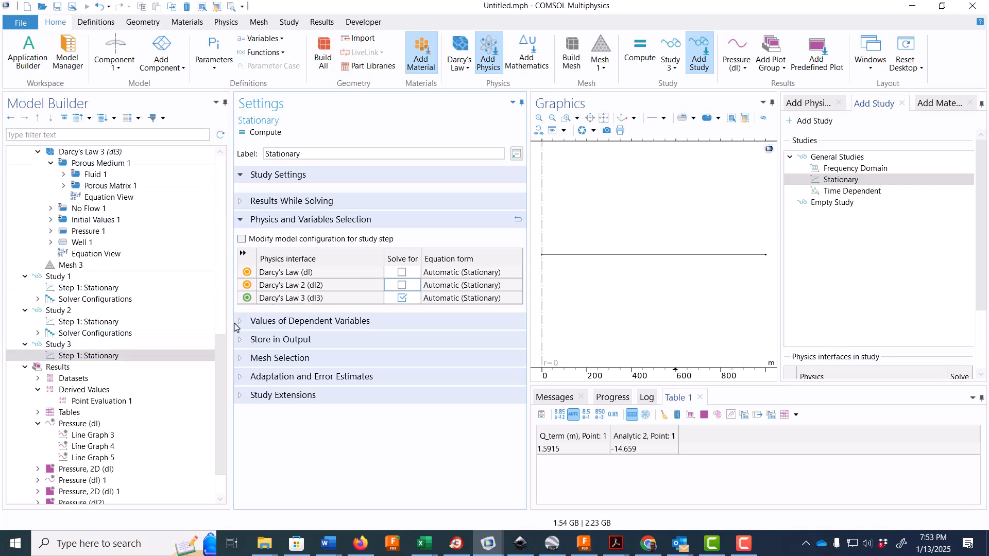
{"action": "scroll", "coordinate": [185, 284], "scroll_direction": "up", "scroll_amount": 1}
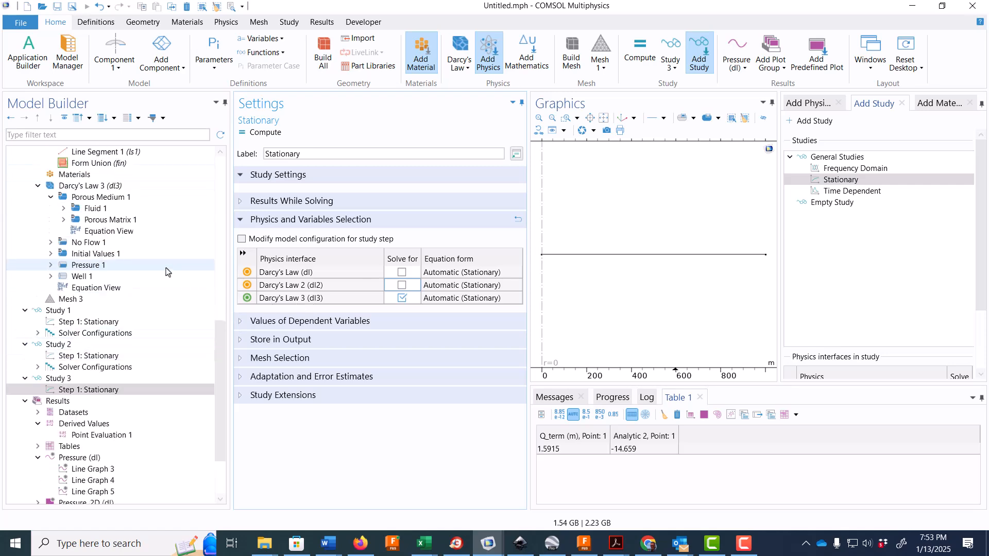
{"action": "left_click", "coordinate": [64, 382]}
{"action": "left_click", "coordinate": [266, 132]}
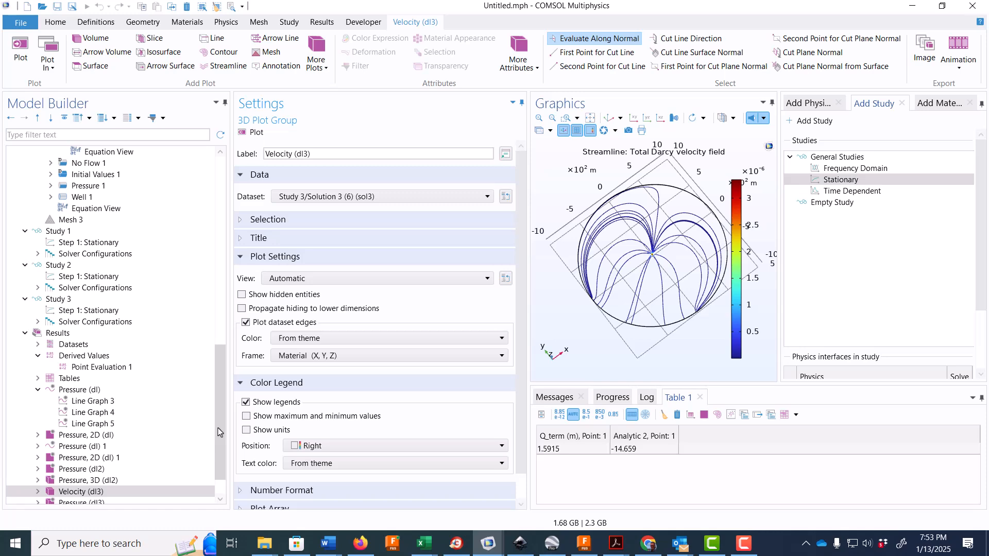
- Add boundary 5, a further outer side face of the cylinder, to the Pressure 1 condition of Darcy's Law 3
{"action": "left_click_drag", "start_coordinate": [220, 432], "coordinate": [220, 384]}
{"action": "left_click_drag", "start_coordinate": [710, 358], "coordinate": [674, 337]}
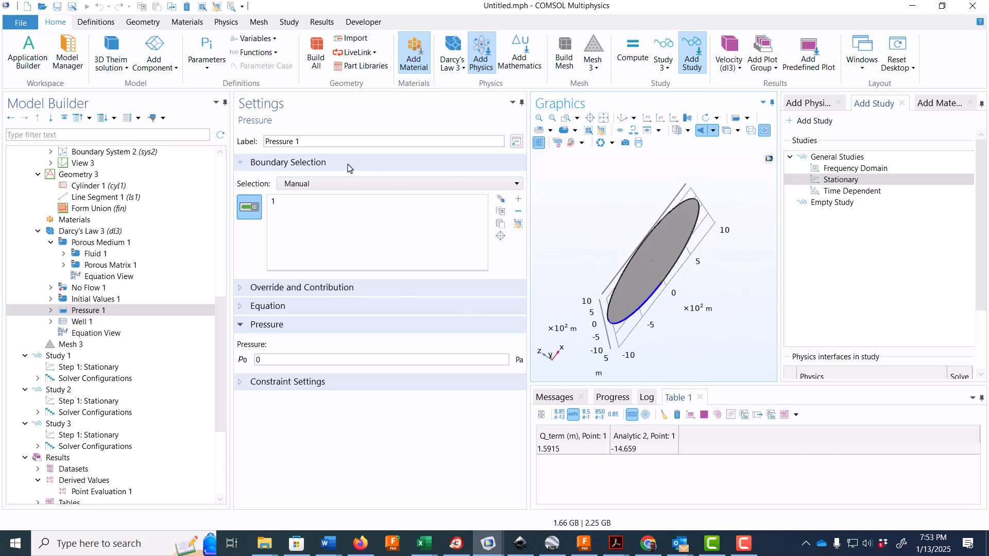
{"action": "left_click", "coordinate": [566, 118]}
{"action": "left_click_drag", "start_coordinate": [655, 258], "coordinate": [689, 302]}
{"action": "left_click", "coordinate": [614, 313]}
{"action": "scroll", "coordinate": [702, 320], "scroll_direction": "down", "scroll_amount": 4}
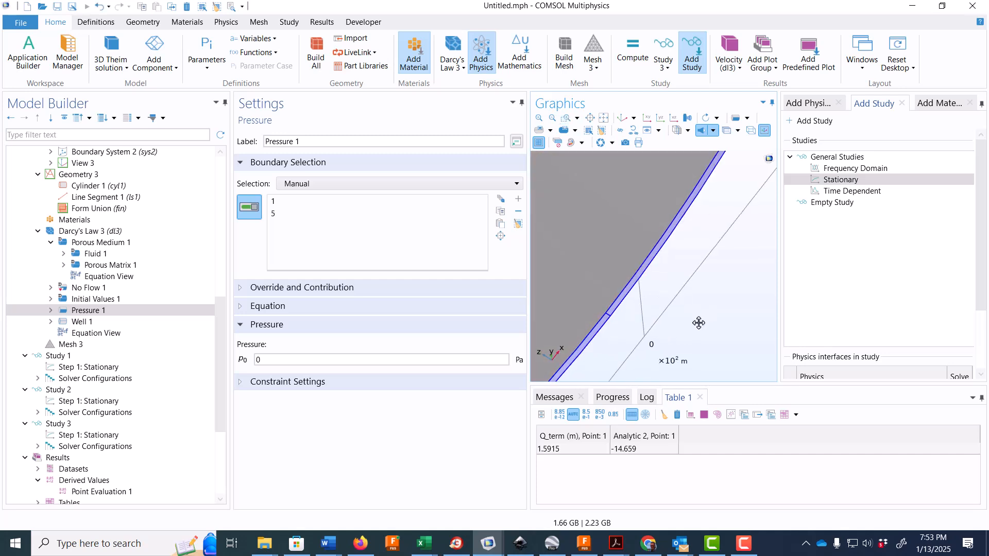
- Add outer side boundary 6 to the Pressure 1 selection
{"action": "left_click", "coordinate": [604, 117]}
{"action": "left_click_drag", "start_coordinate": [691, 304], "coordinate": [708, 332]}
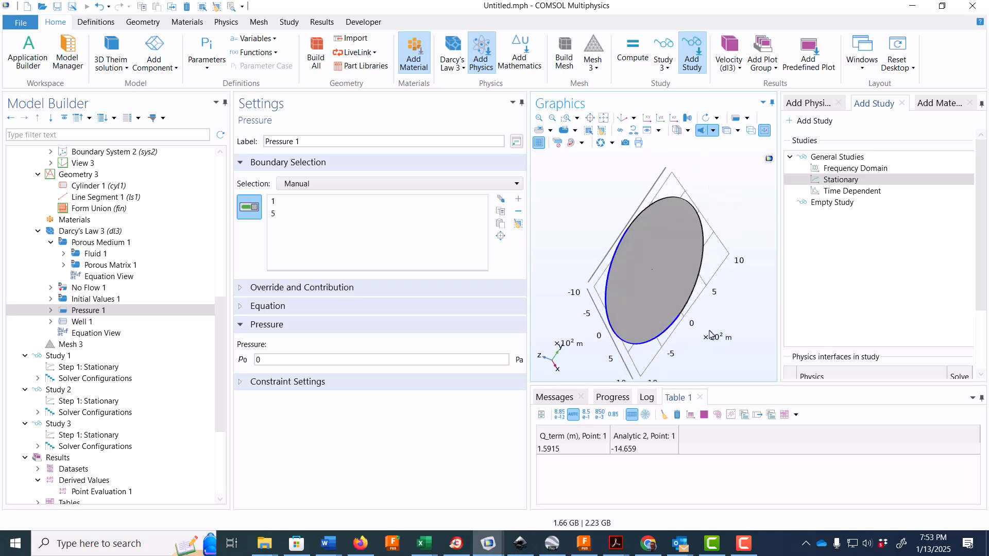
{"action": "left_click", "coordinate": [569, 122]}
{"action": "left_click_drag", "start_coordinate": [684, 280], "coordinate": [709, 318]}
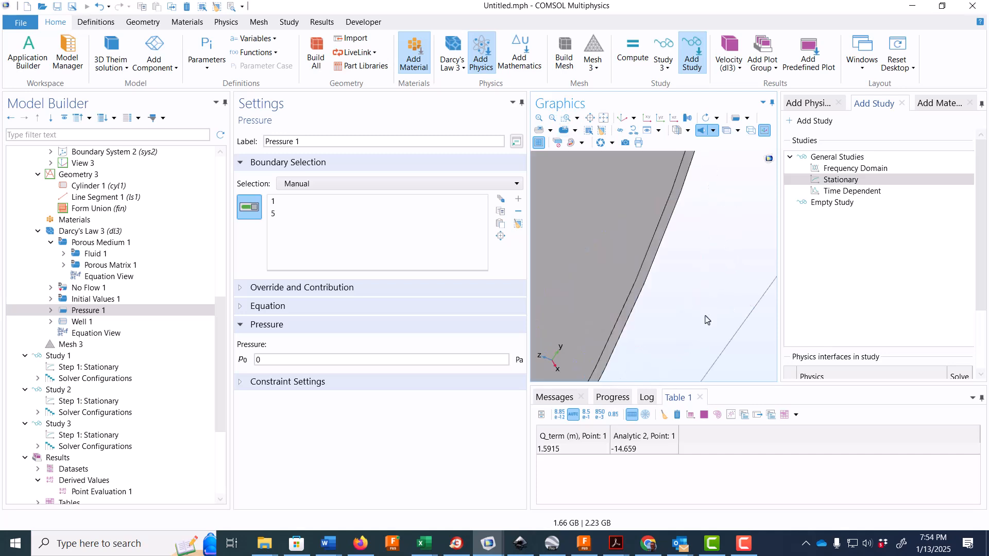
{"action": "left_click", "coordinate": [631, 309]}
{"action": "scroll", "coordinate": [614, 172], "scroll_direction": "down", "scroll_amount": 2}
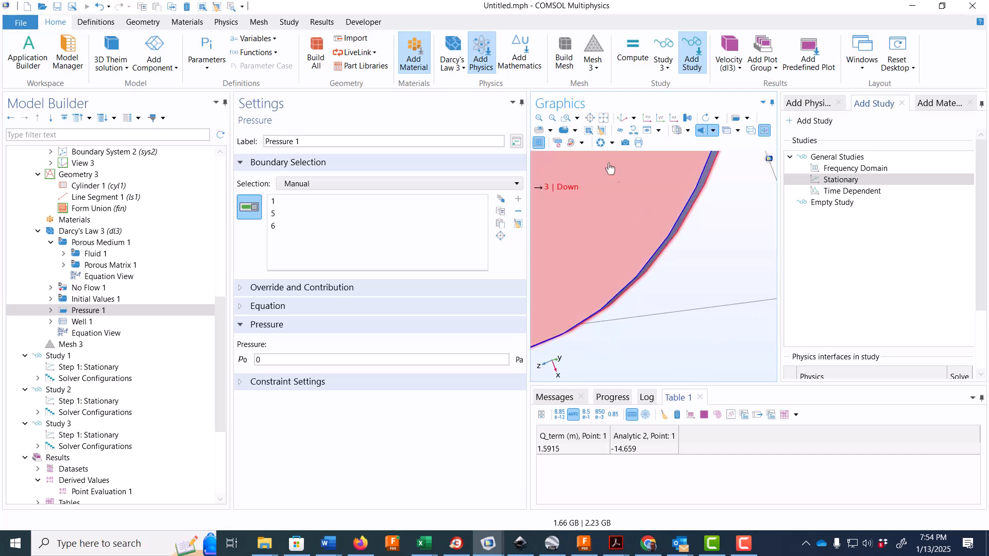
- Add outer side boundary 2 to Pressure 1 so the condition covers the cylinder's whole rim
{"action": "left_click", "coordinate": [604, 118]}
{"action": "left_click_drag", "start_coordinate": [713, 226], "coordinate": [669, 251]}
{"action": "left_click", "coordinate": [567, 118]}
{"action": "left_click", "coordinate": [678, 283]}
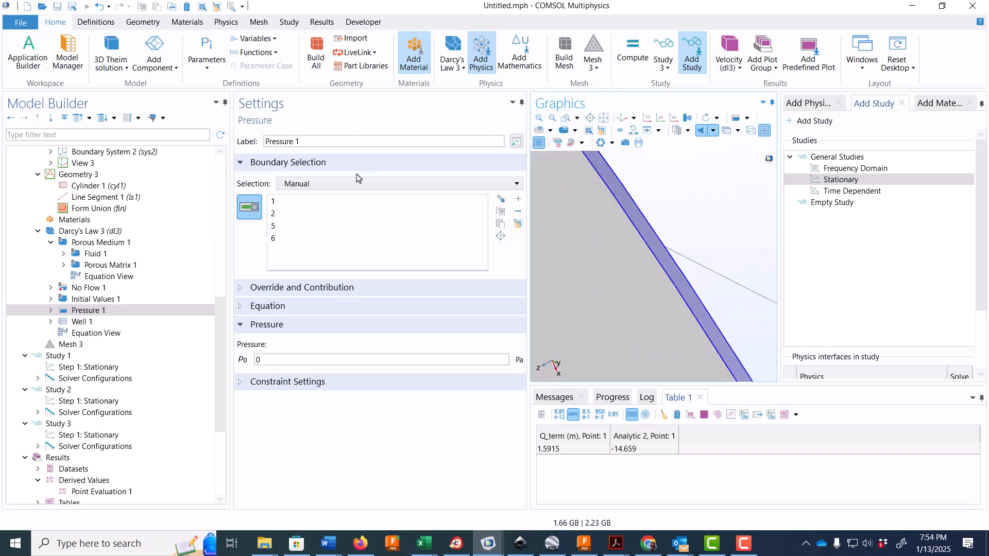
{"action": "left_click", "coordinate": [604, 118]}
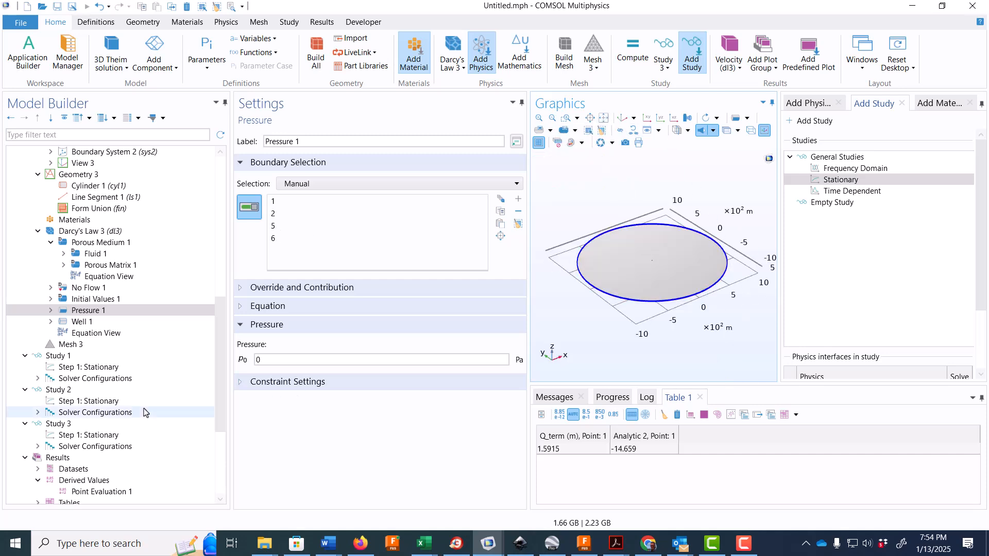
- Recompute Study 3 and open the Pressure (dl) plot group with the hydraulic head curves
{"action": "left_click", "coordinate": [62, 423]}
{"action": "left_click", "coordinate": [261, 133]}
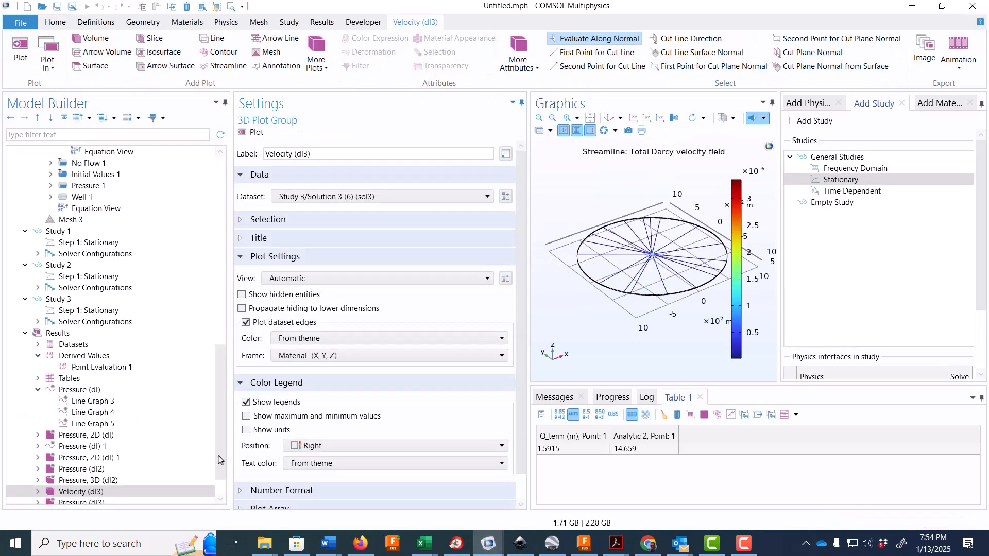
{"action": "left_click_drag", "start_coordinate": [222, 428], "coordinate": [215, 492]}
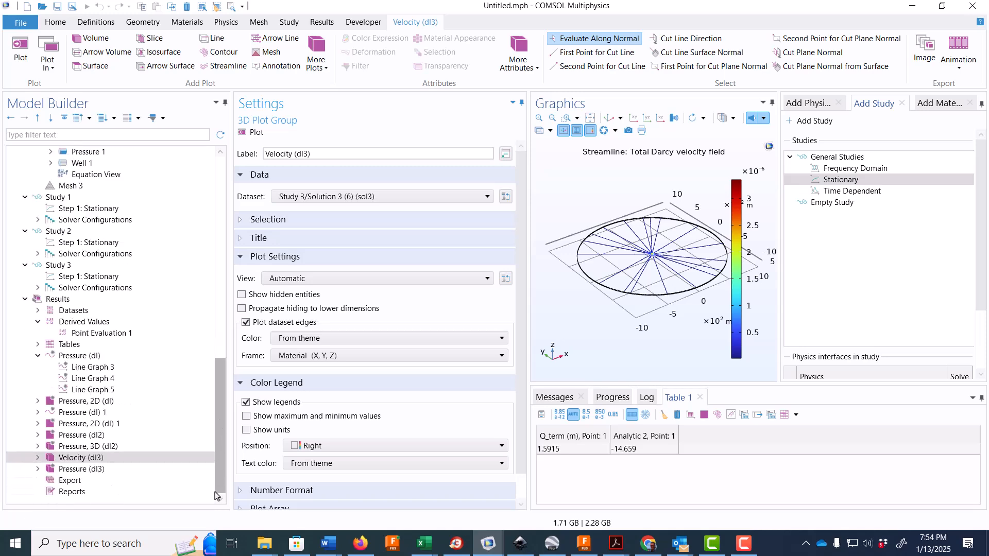
{"action": "left_click", "coordinate": [109, 356]}
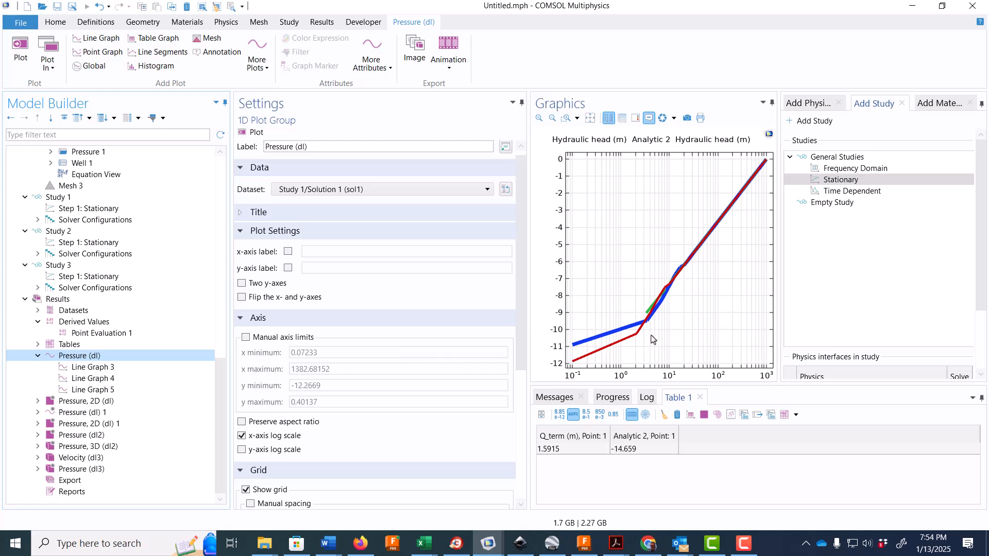
- Add a Cut Line 3D dataset to the results, based on Study 3/Solution 3 (6)
{"action": "scroll", "coordinate": [157, 390], "scroll_direction": "up", "scroll_amount": 2}
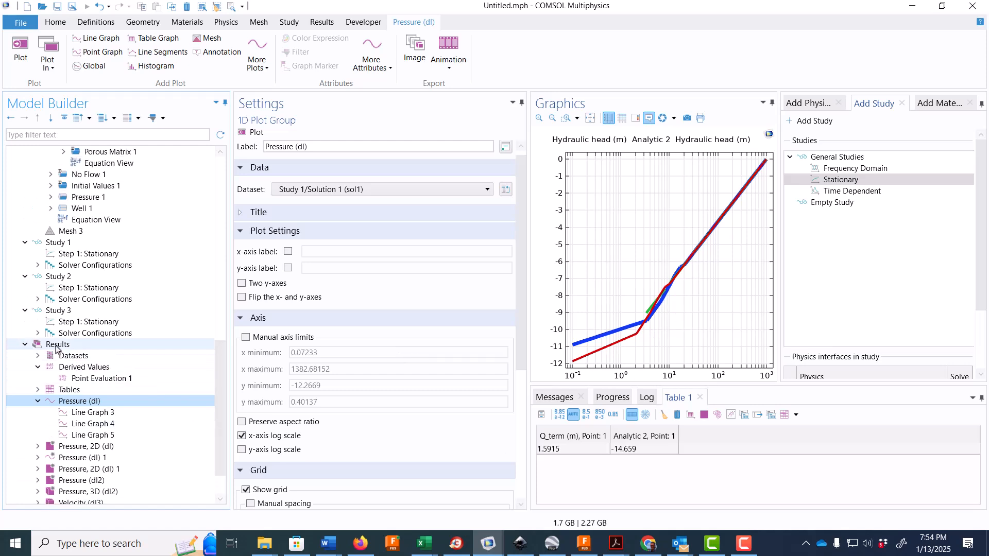
{"action": "left_click", "coordinate": [40, 356]}
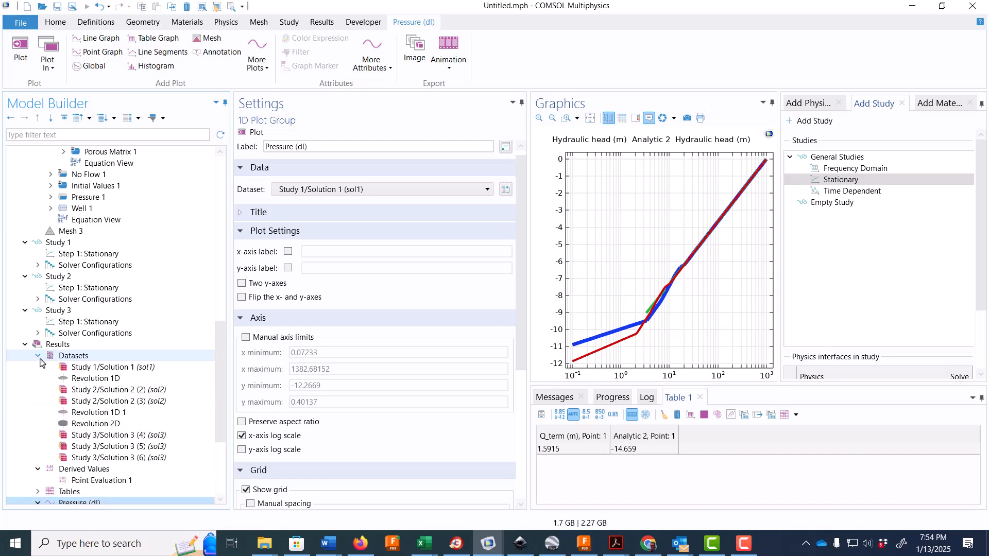
{"action": "left_click", "coordinate": [112, 459]}
{"action": "right_click", "coordinate": [112, 459]}
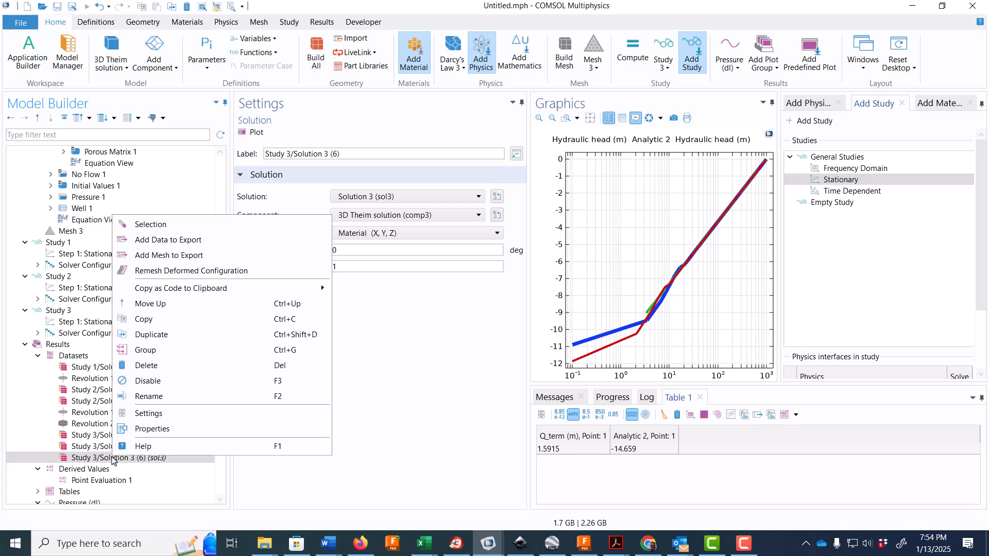
{"action": "left_click", "coordinate": [59, 346]}
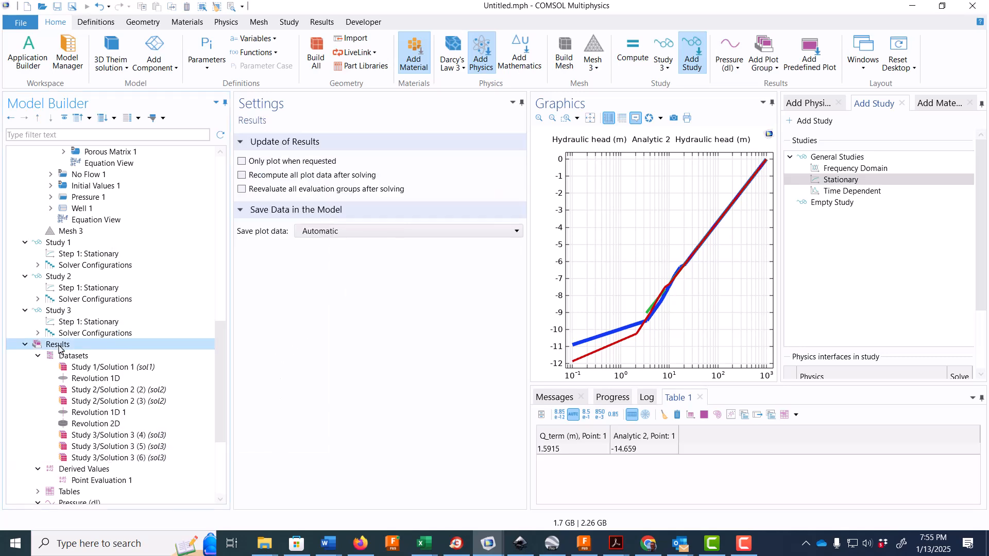
{"action": "right_click", "coordinate": [64, 355]}
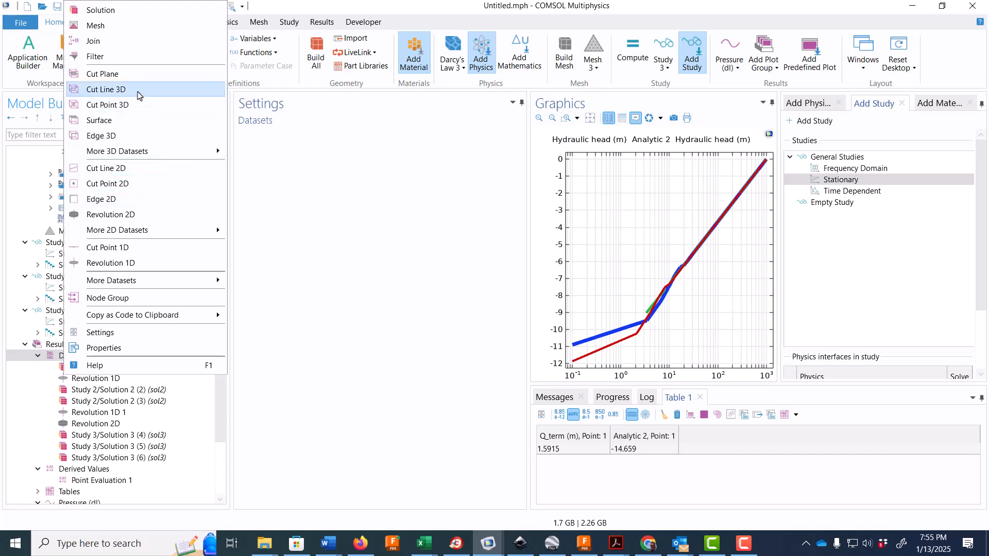
{"action": "left_click", "coordinate": [137, 93]}
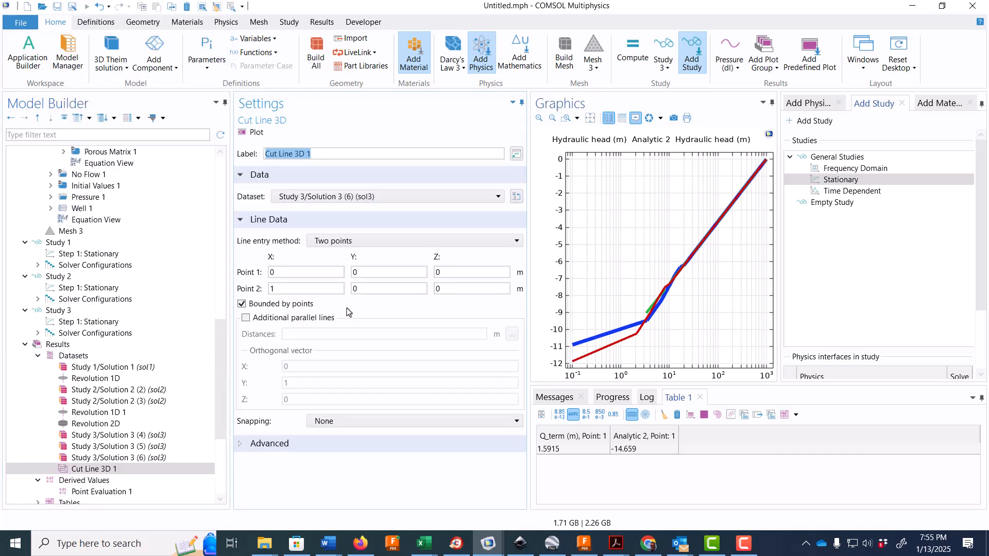
- Define the 3D cut line from (0.1, 0, 5) to (1000, 0, 5) m and plot it
{"action": "left_click", "coordinate": [290, 289]}
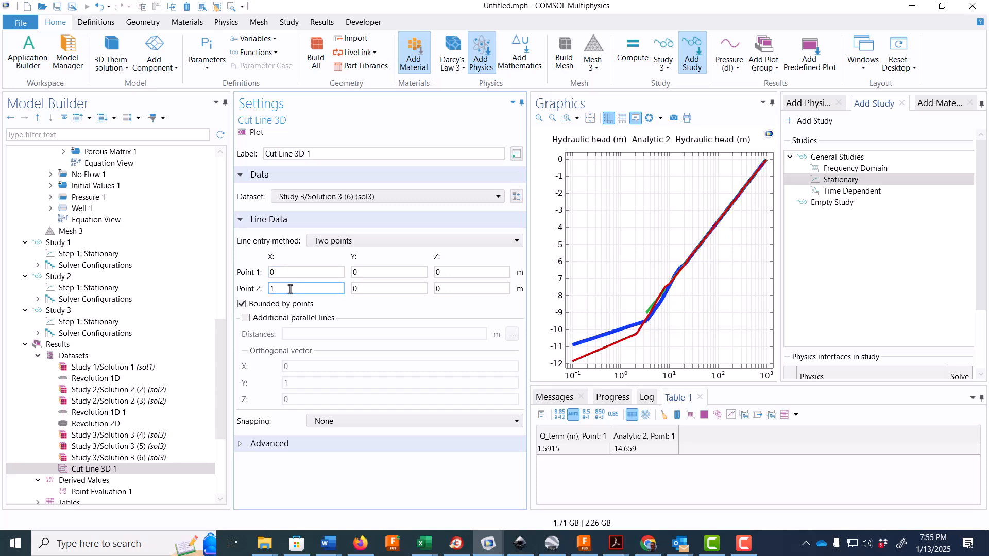
{"action": "left_click", "coordinate": [289, 275]}
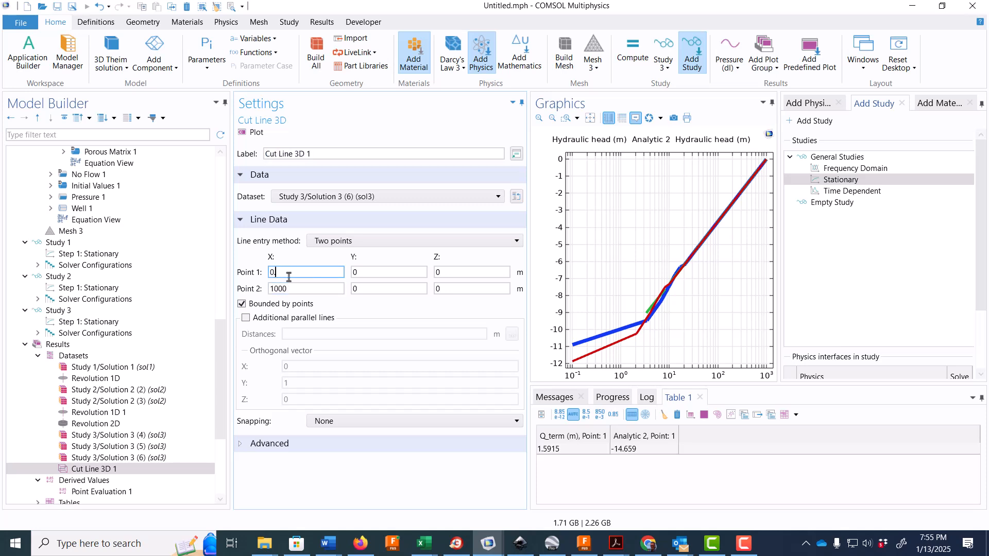
{"action": "left_click", "coordinate": [451, 273]}
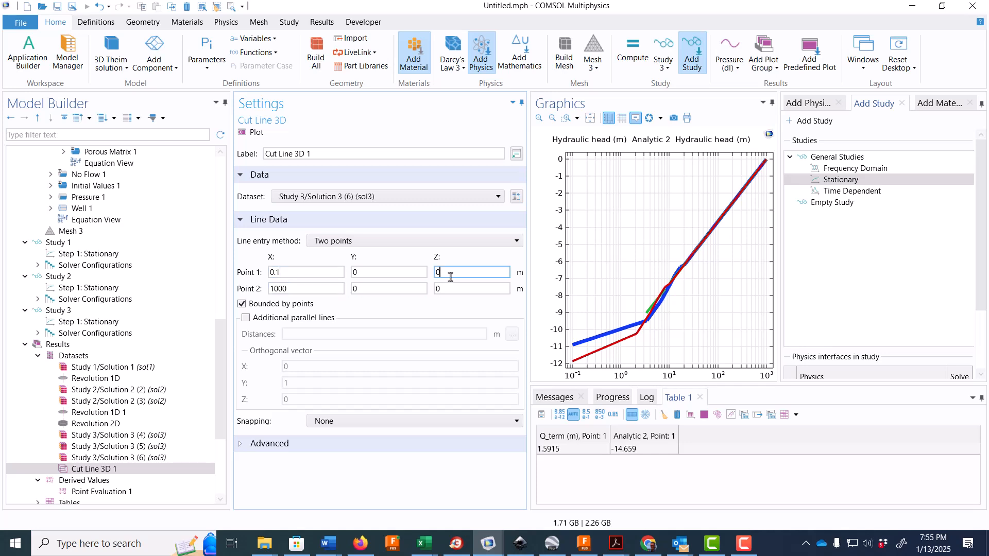
{"action": "type", "text": "5"}
{"action": "left_click", "coordinate": [448, 288]}
{"action": "key", "text": "BackSpace"}
{"action": "type", "text": "5"}
{"action": "left_click", "coordinate": [246, 135]}
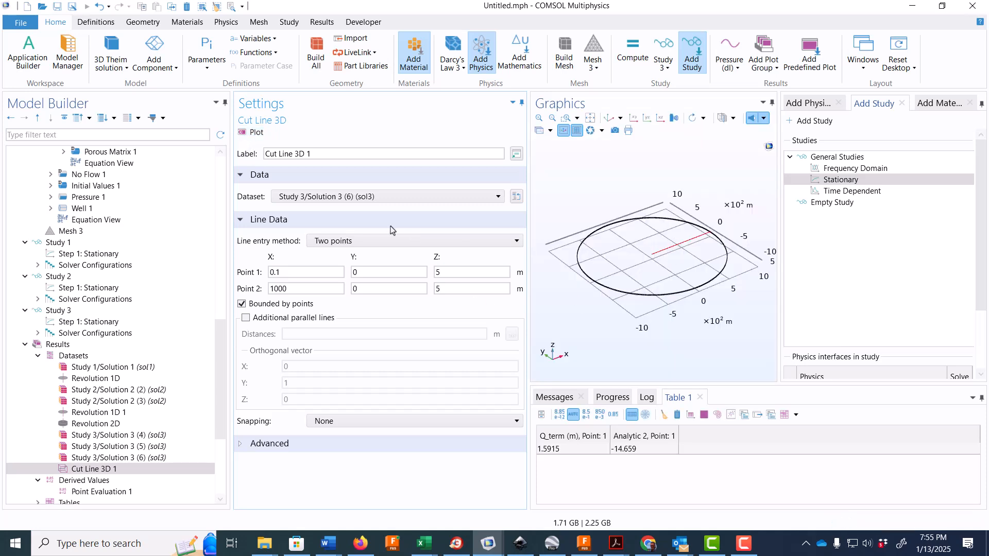
{"action": "left_click_drag", "start_coordinate": [318, 150], "coordinate": [248, 158]}
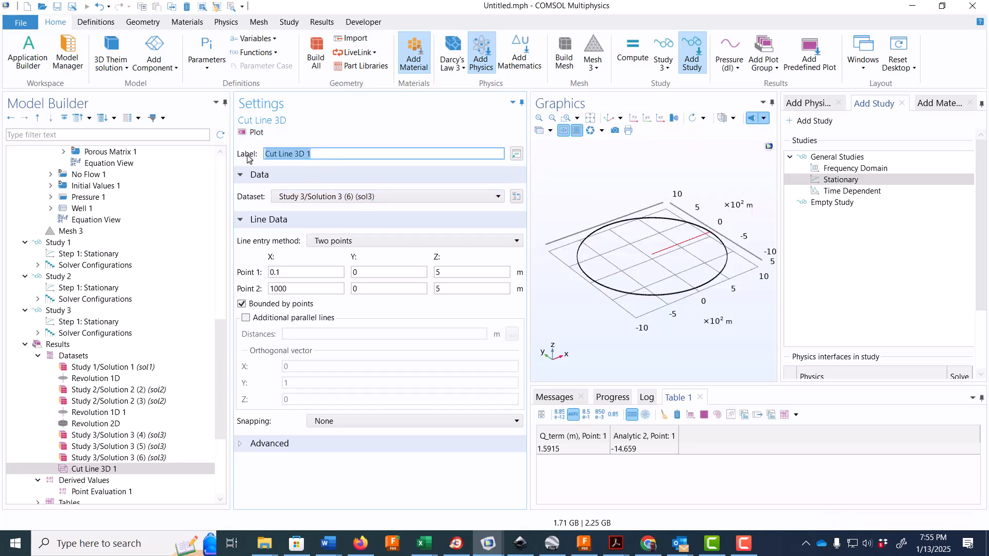
{"action": "left_click", "coordinate": [311, 153]}
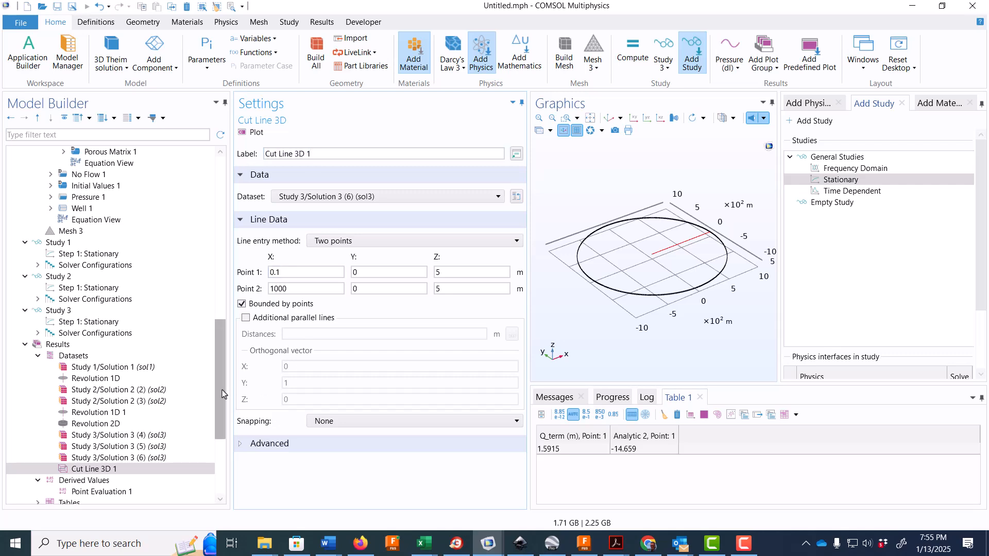
- Add a line graph to the Pressure (dl) plot group and use Cut Line 3D 1 as its dataset
{"action": "left_click_drag", "start_coordinate": [222, 391], "coordinate": [225, 453]}
{"action": "left_click", "coordinate": [114, 356]}
{"action": "right_click", "coordinate": [113, 356]}
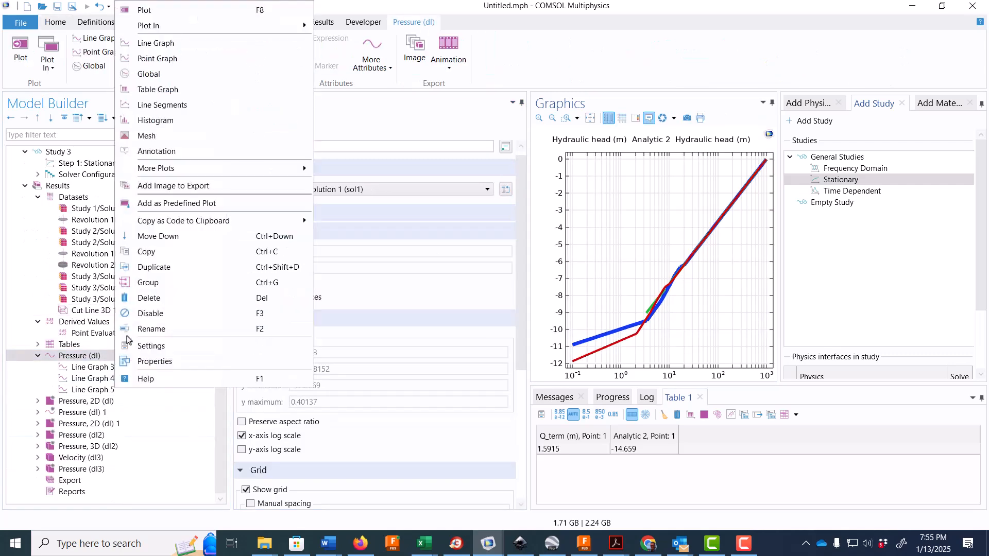
{"action": "left_click", "coordinate": [194, 44]}
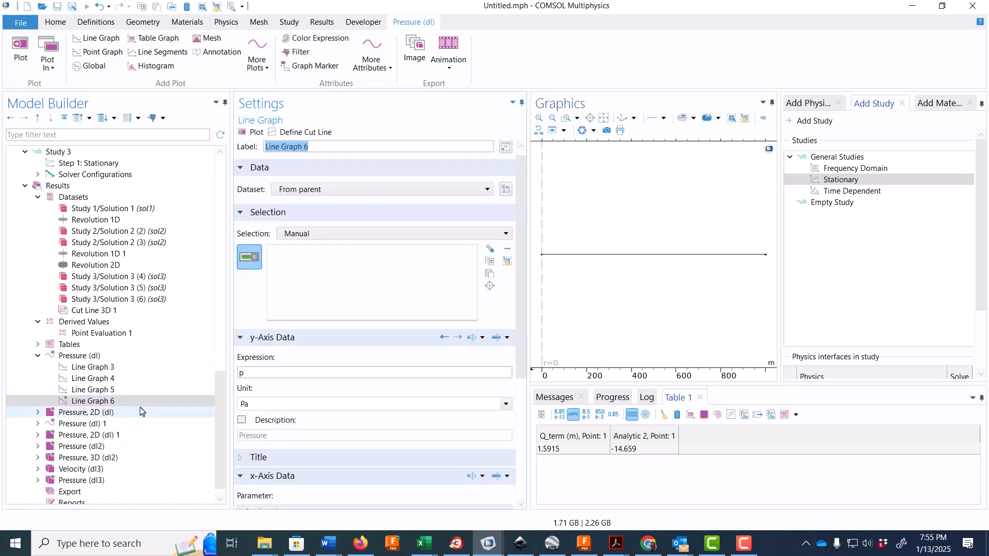
{"action": "left_click", "coordinate": [326, 189]}
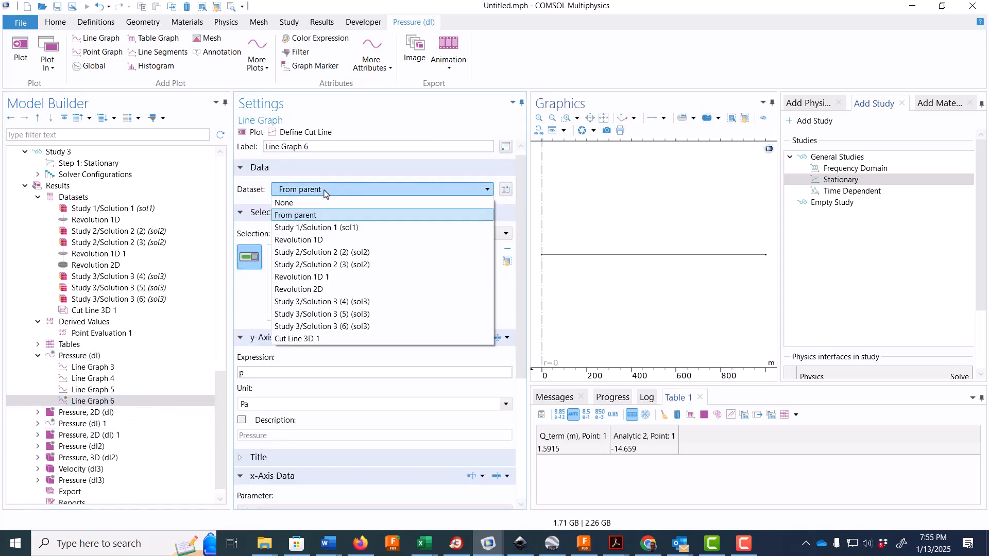
{"action": "left_click", "coordinate": [304, 339]}
- Set the y-axis expression of Line Graph 6 to dl3.H and plot the hydraulic head along the cut line
{"action": "left_click", "coordinate": [296, 247]}
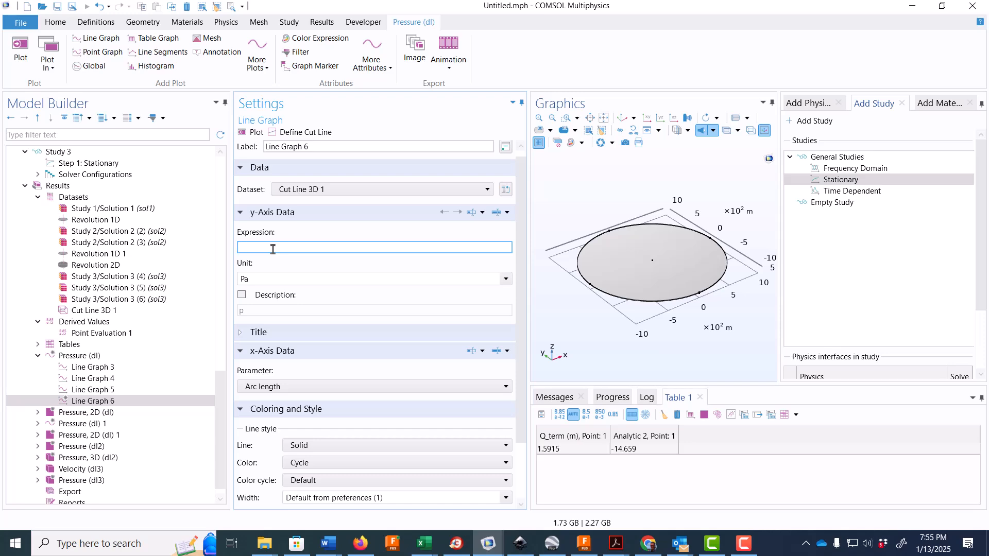
{"action": "scroll", "coordinate": [273, 249], "scroll_direction": "up", "scroll_amount": 1}
{"action": "scroll", "coordinate": [162, 253], "scroll_direction": "up", "scroll_amount": 8}
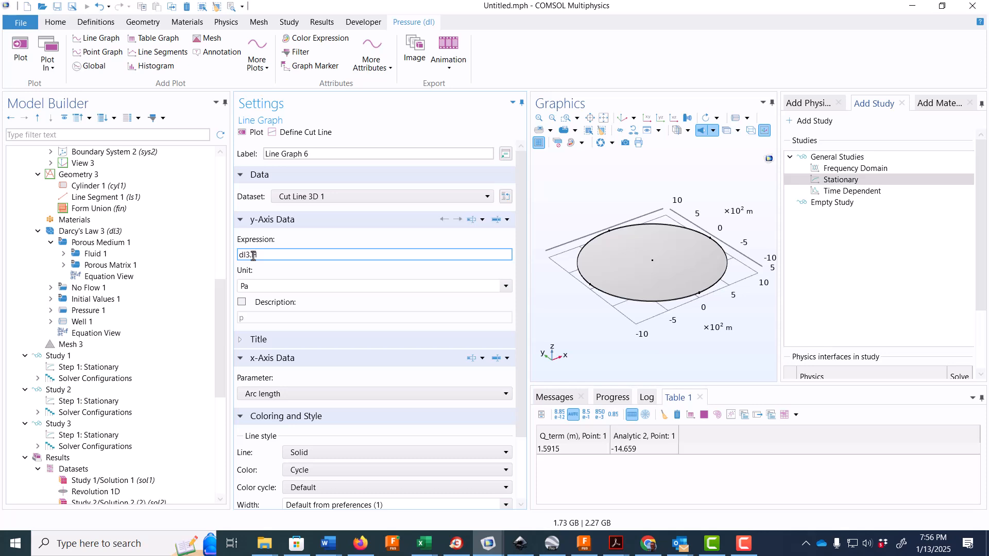
{"action": "left_click", "coordinate": [256, 132]}
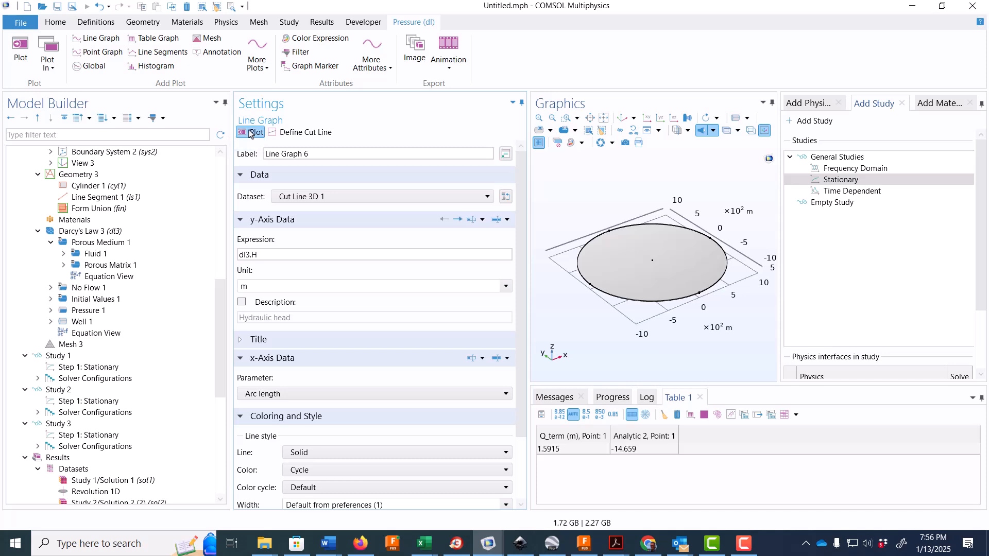
- Set the line color of Line Graph 6 to Black
{"action": "scroll", "coordinate": [197, 424], "scroll_direction": "down", "scroll_amount": 7}
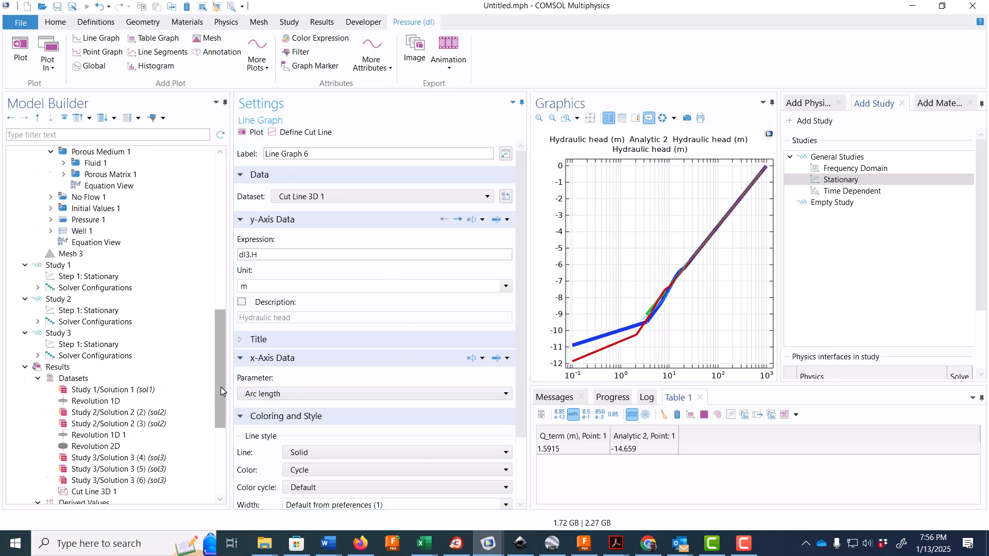
{"action": "left_click", "coordinate": [129, 446]}
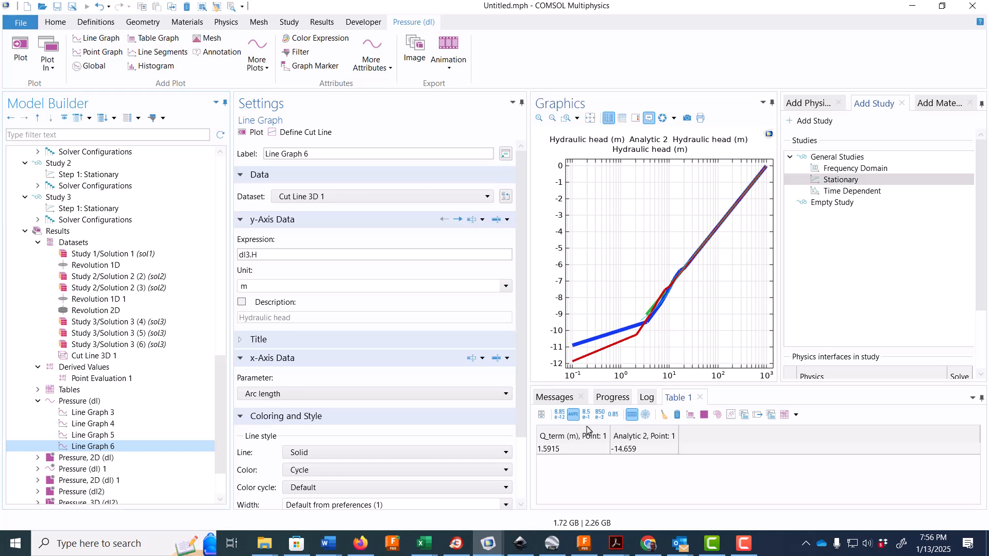
{"action": "scroll", "coordinate": [478, 435], "scroll_direction": "down", "scroll_amount": 3}
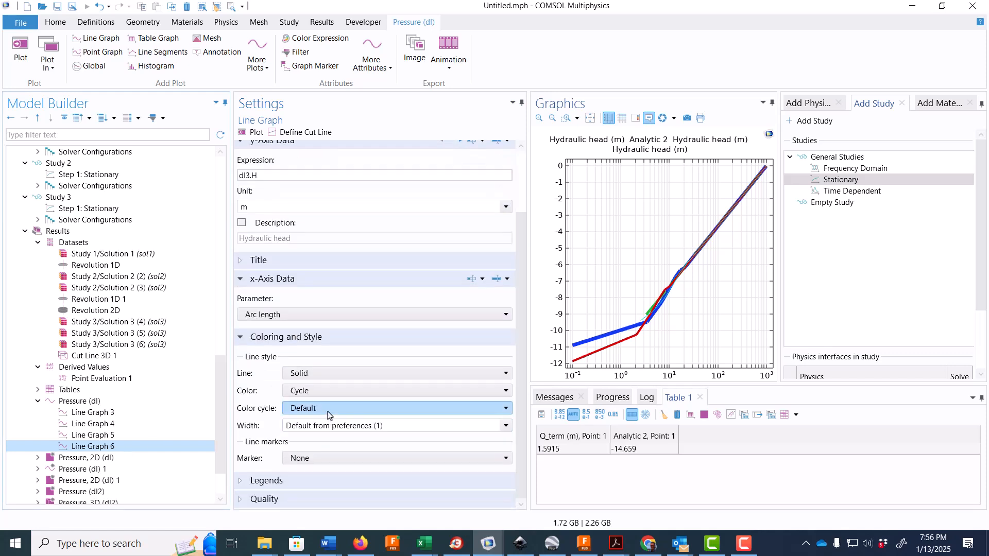
{"action": "left_click", "coordinate": [343, 391]}
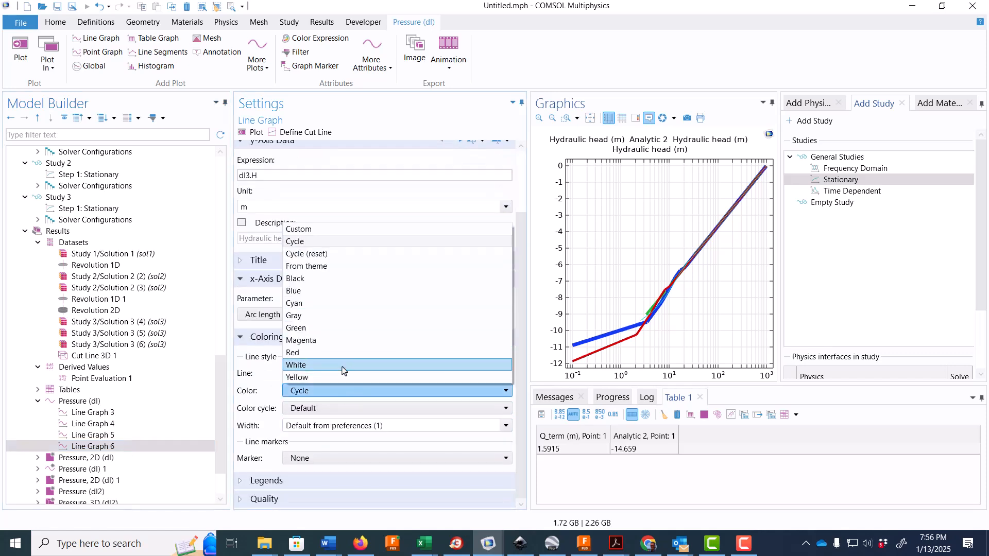
{"action": "left_click", "coordinate": [346, 278]}
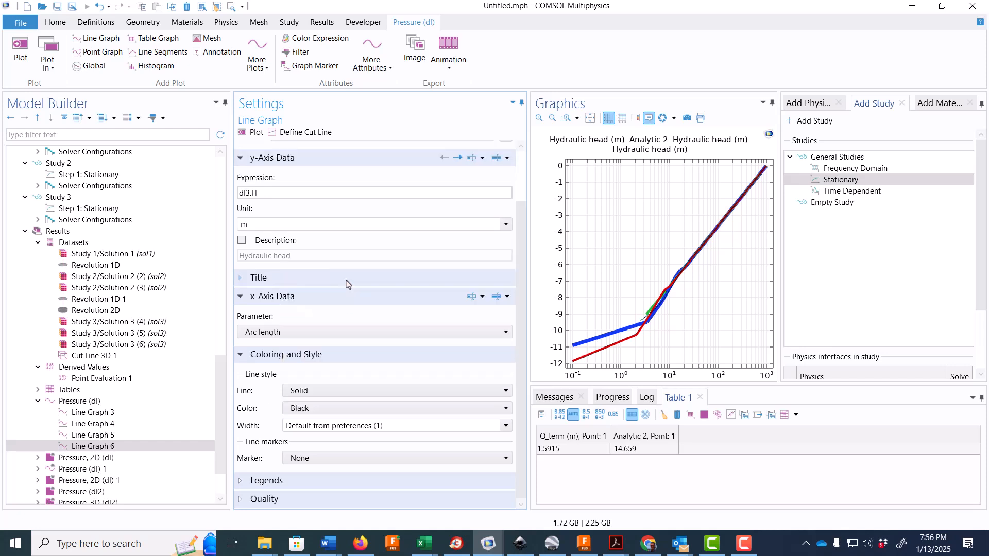
- Set the width of the black hydraulic head curve to 9 and its line style to Dotted
{"action": "left_click", "coordinate": [357, 426]}
{"action": "left_click", "coordinate": [505, 425]}
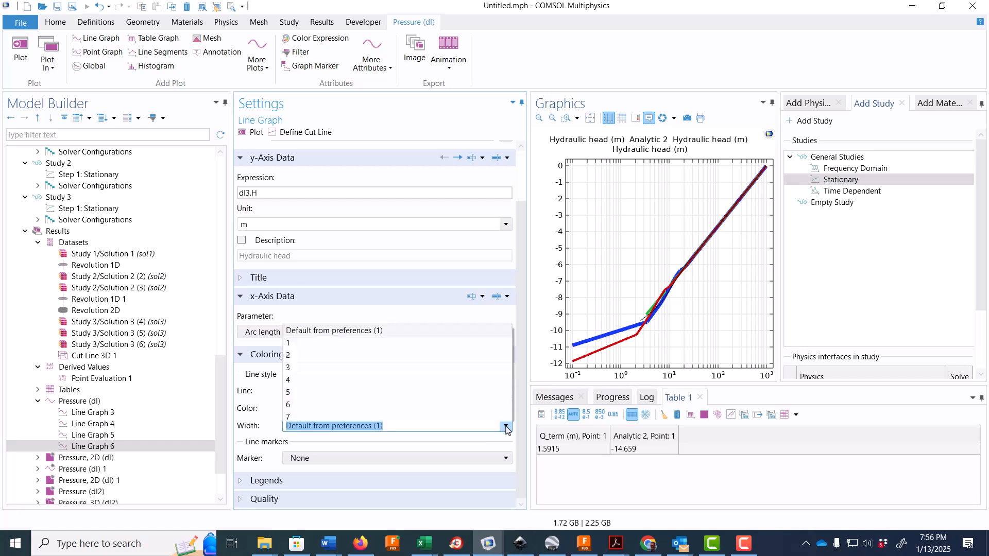
{"action": "left_click", "coordinate": [443, 375]}
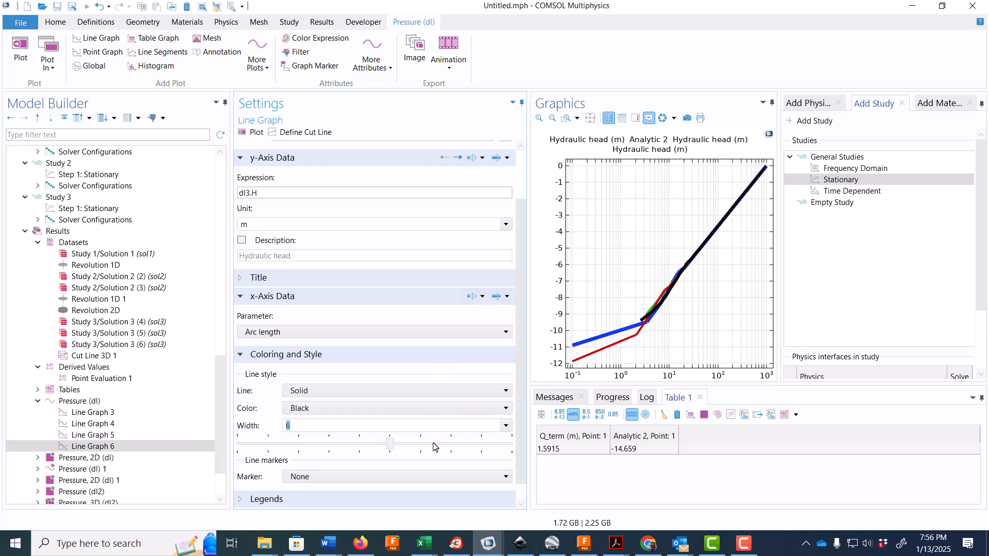
{"action": "left_click_drag", "start_coordinate": [391, 444], "coordinate": [481, 451]}
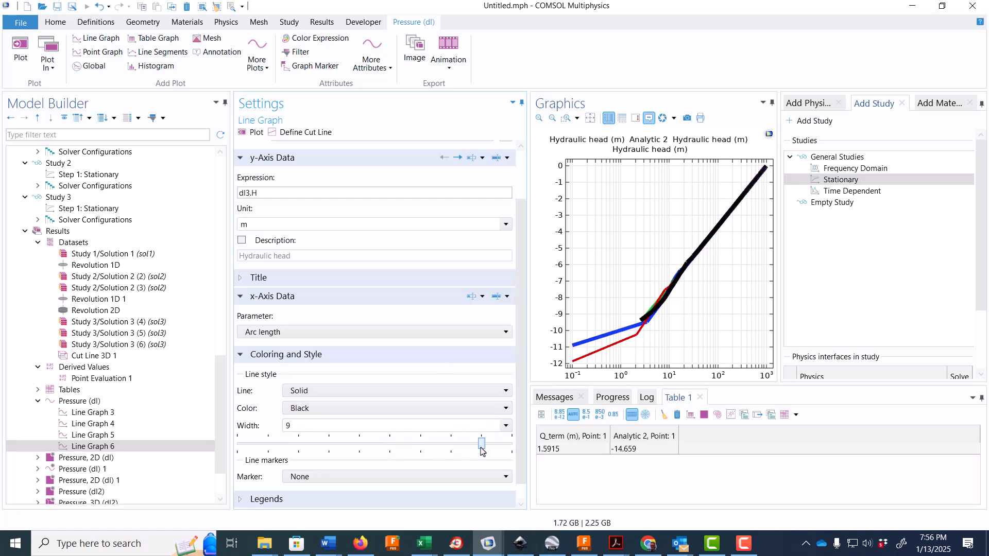
{"action": "left_click", "coordinate": [357, 393]}
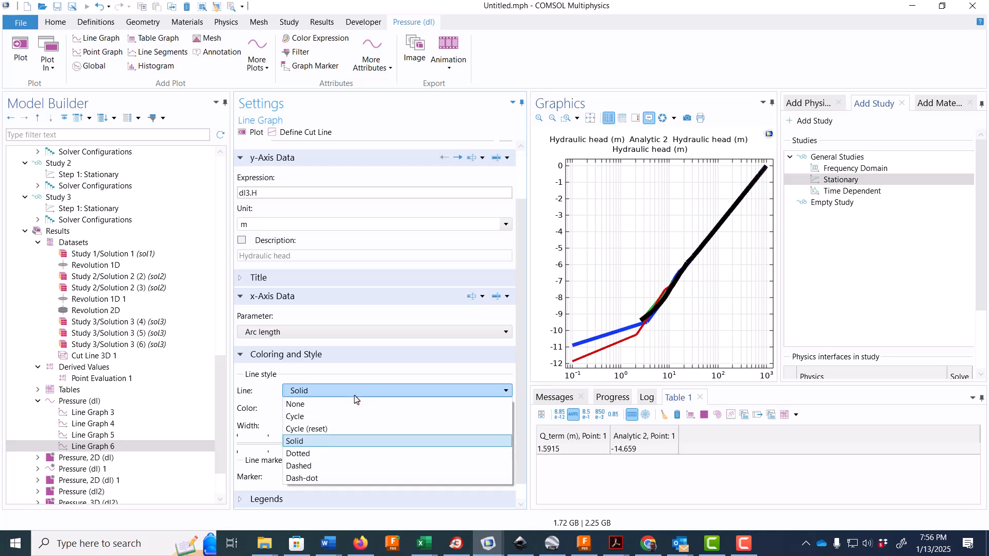
{"action": "left_click", "coordinate": [355, 457]}
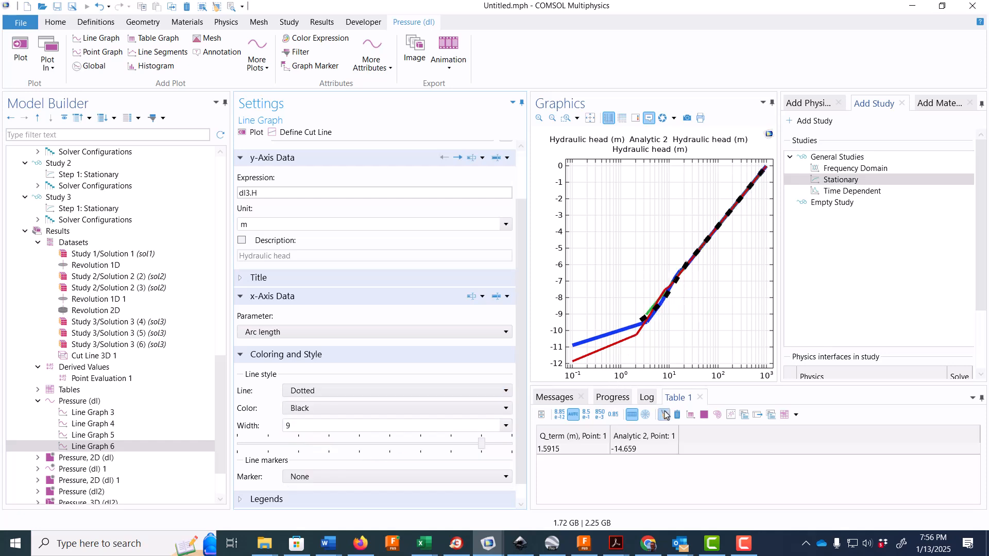